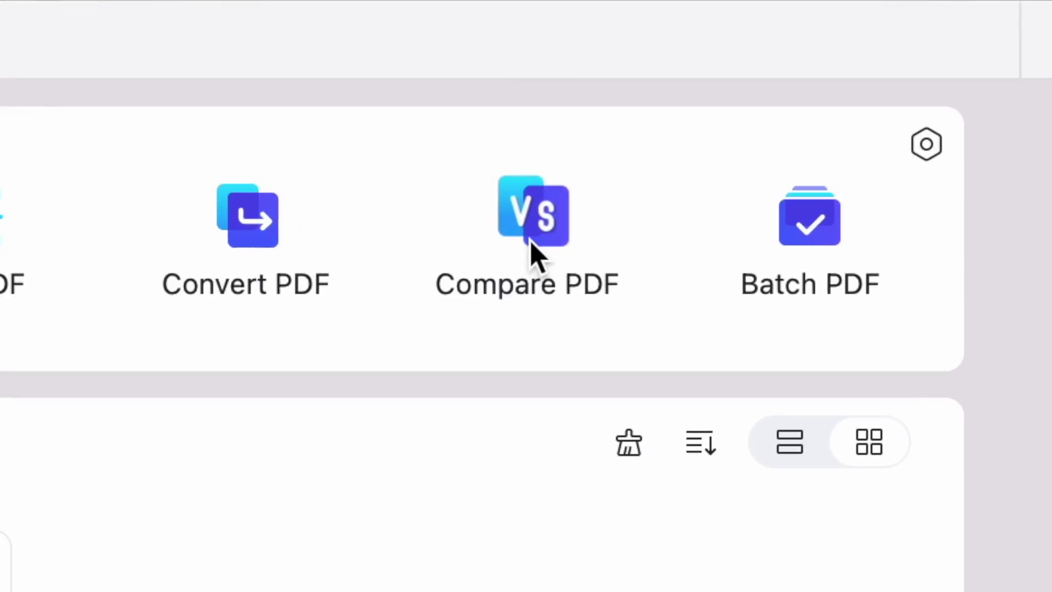
# - Compare Productivity against Productivity Modern Life from Downloads, yielding 22 listed changes
pyautogui.click(535, 255)
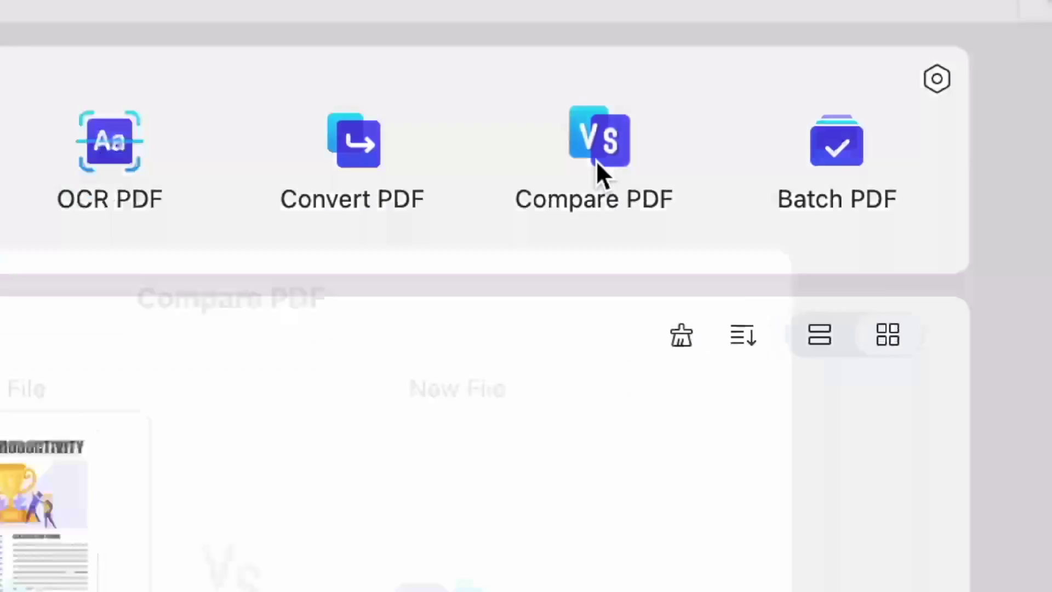
pyautogui.click(433, 322)
pyautogui.click(174, 317)
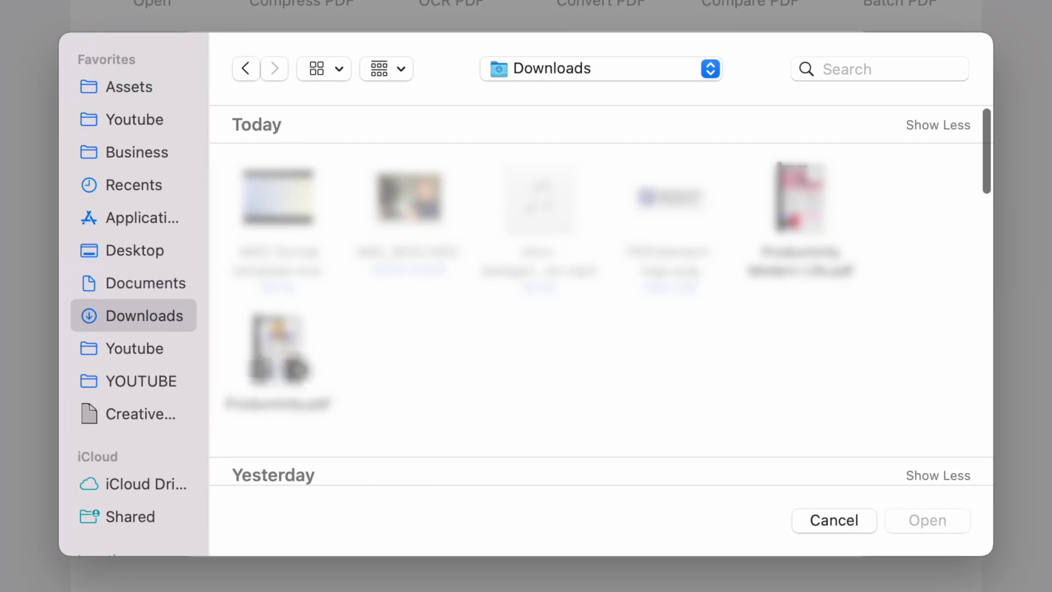
pyautogui.click(916, 523)
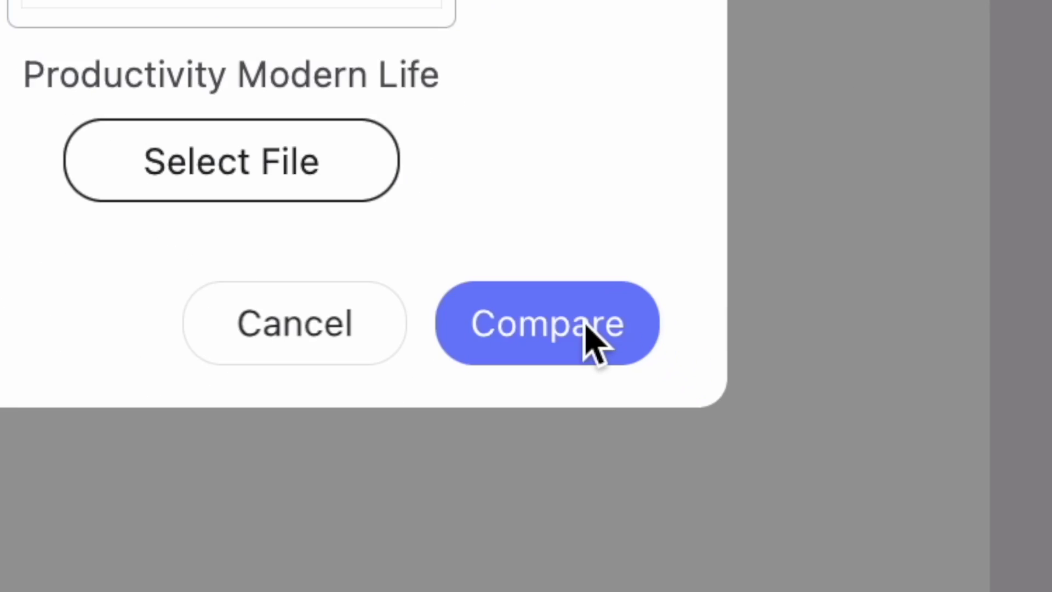
pyautogui.click(811, 519)
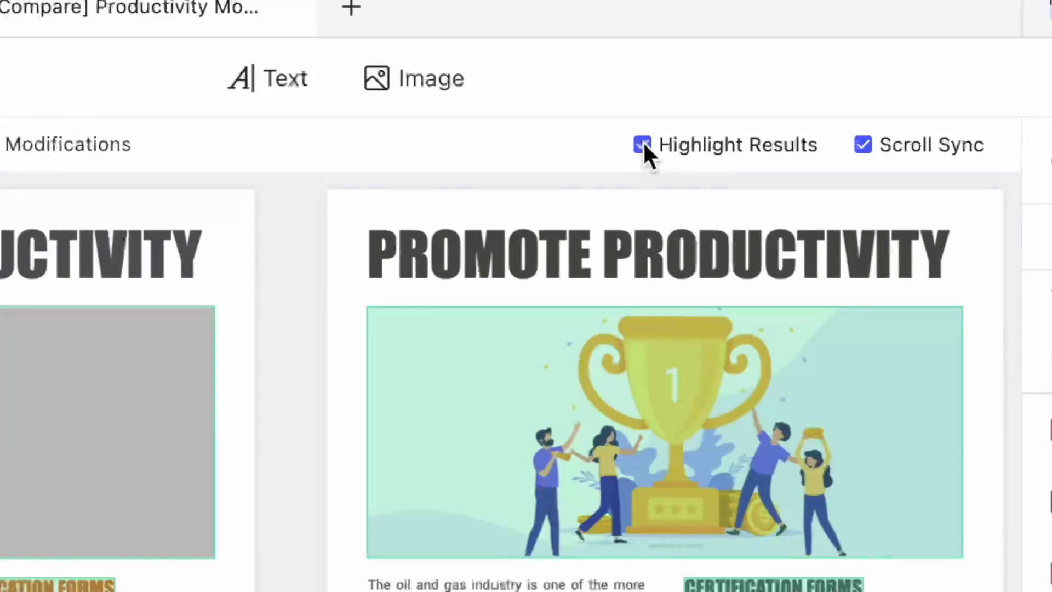
# - Switch change highlighting off and scroll both synced panes back to the top of page 1
pyautogui.click(644, 142)
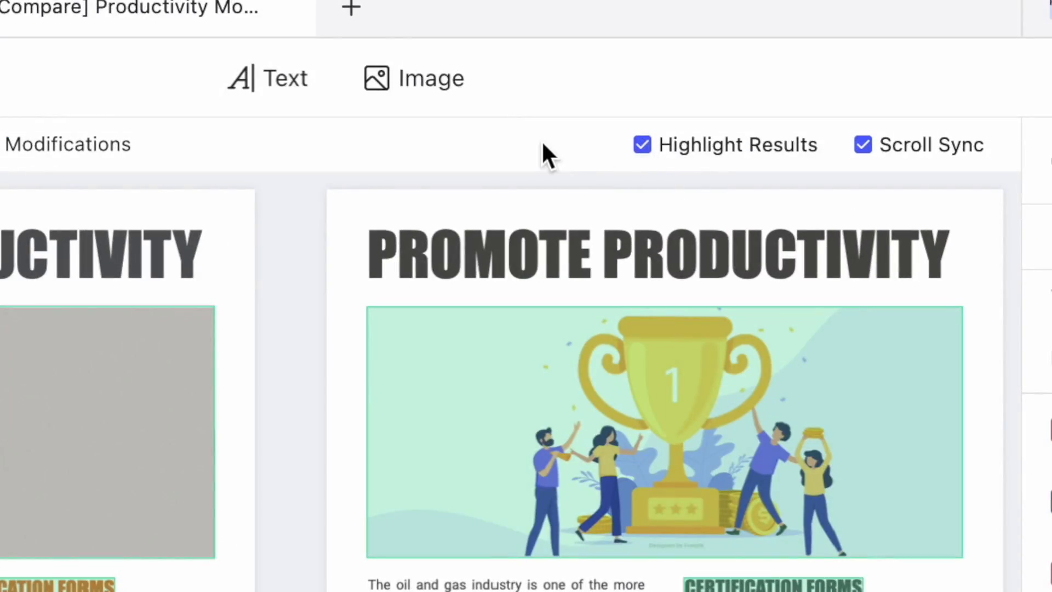
pyautogui.click(642, 144)
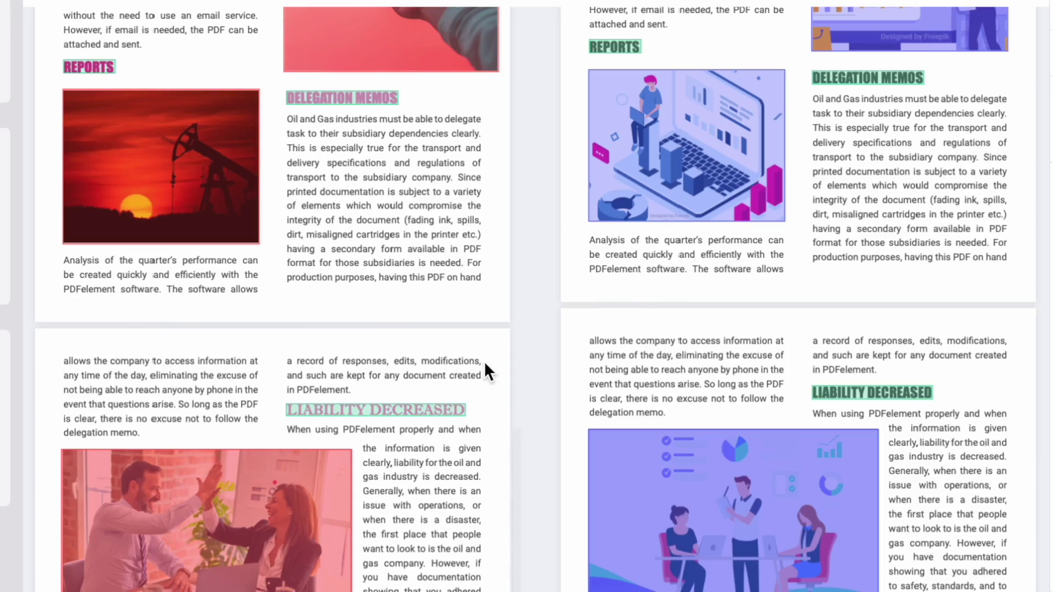
pyautogui.scroll(15, 340, 282)
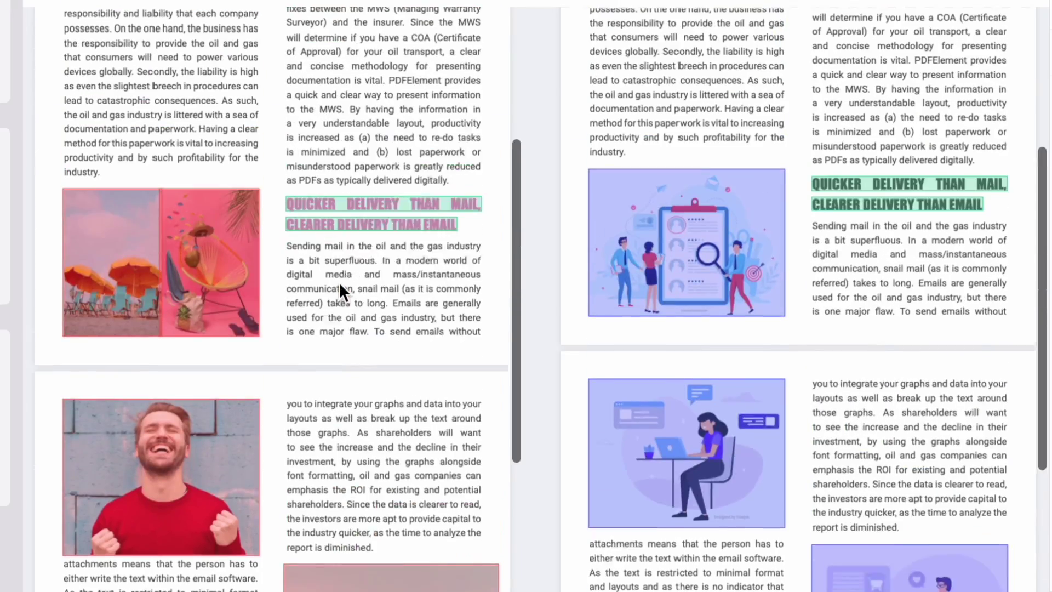
pyautogui.scroll(5, 340, 282)
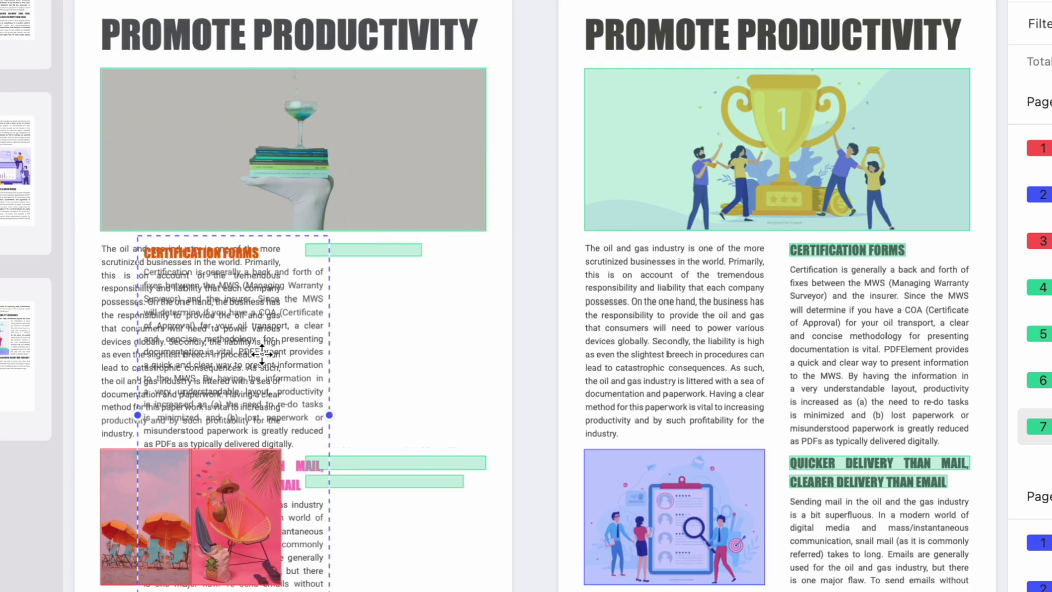
# - Undo the accidental move of the Certification Forms text block
pyautogui.hotkey('ctrl', 'z')
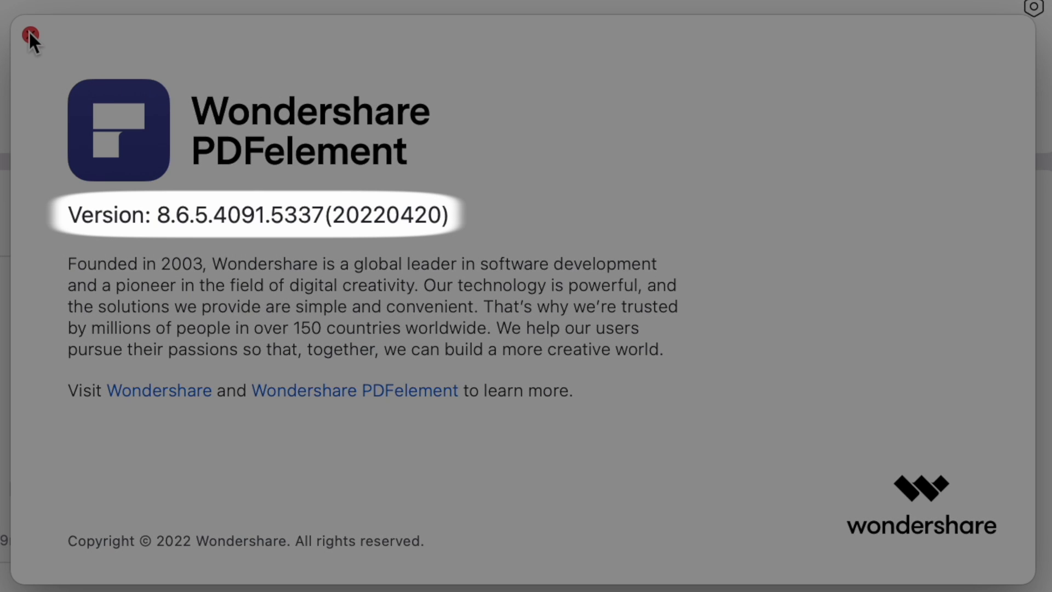
# - Close the About window and reopen Compare PDF with both file slots empty
pyautogui.click(30, 35)
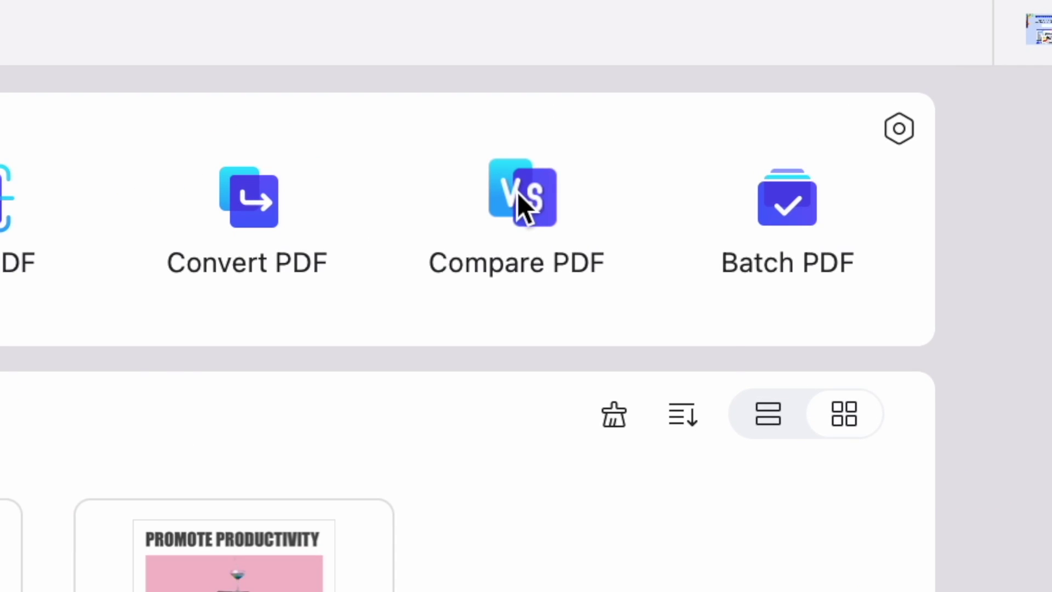
pyautogui.click(518, 192)
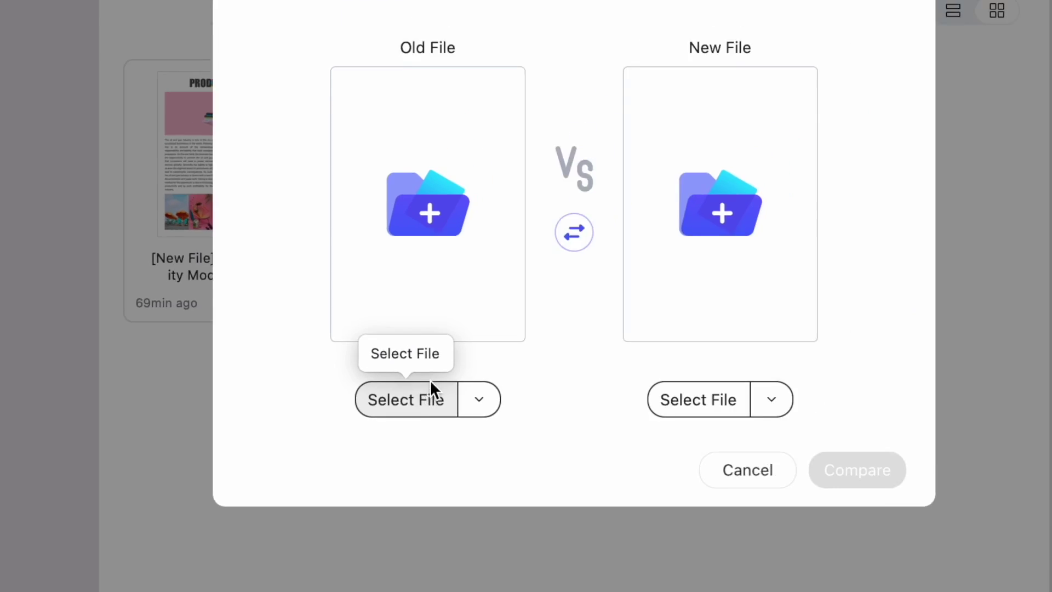
# - Load Productivity Modern Life.pdf from the recent files list into the comparison
pyautogui.click(496, 317)
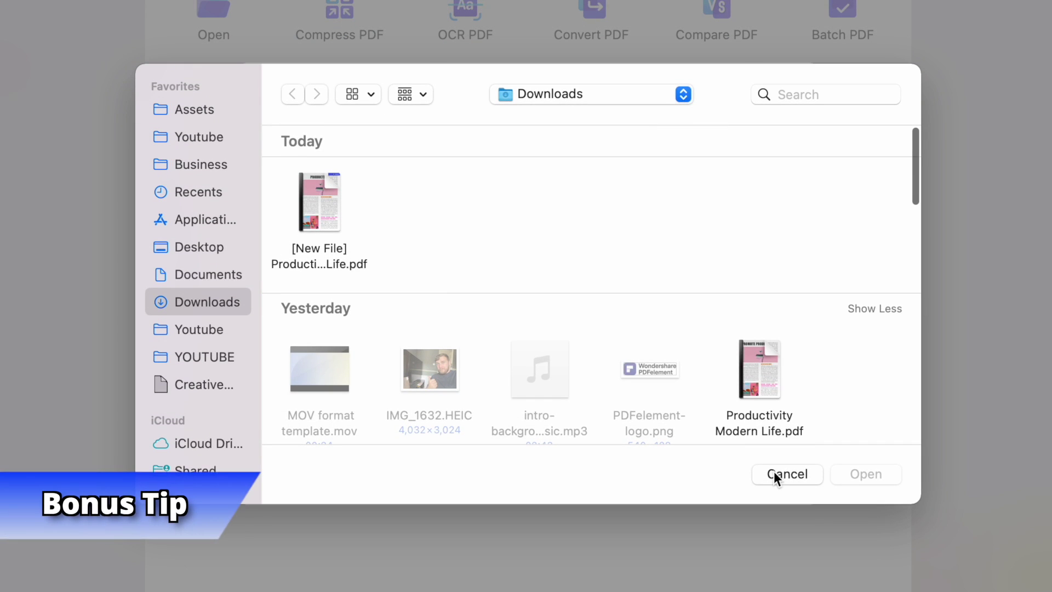
pyautogui.click(774, 472)
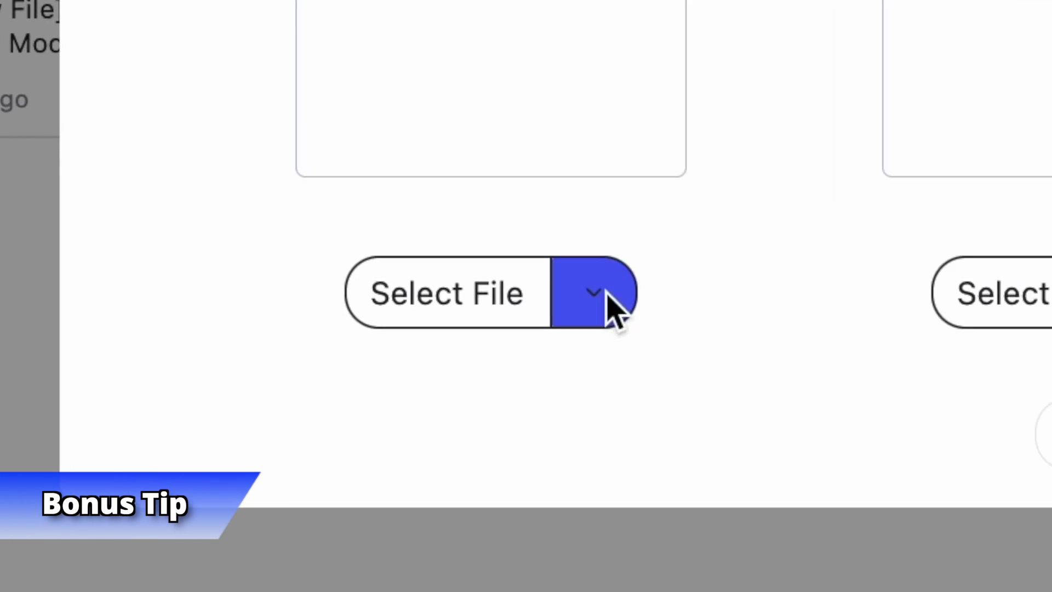
pyautogui.click(458, 418)
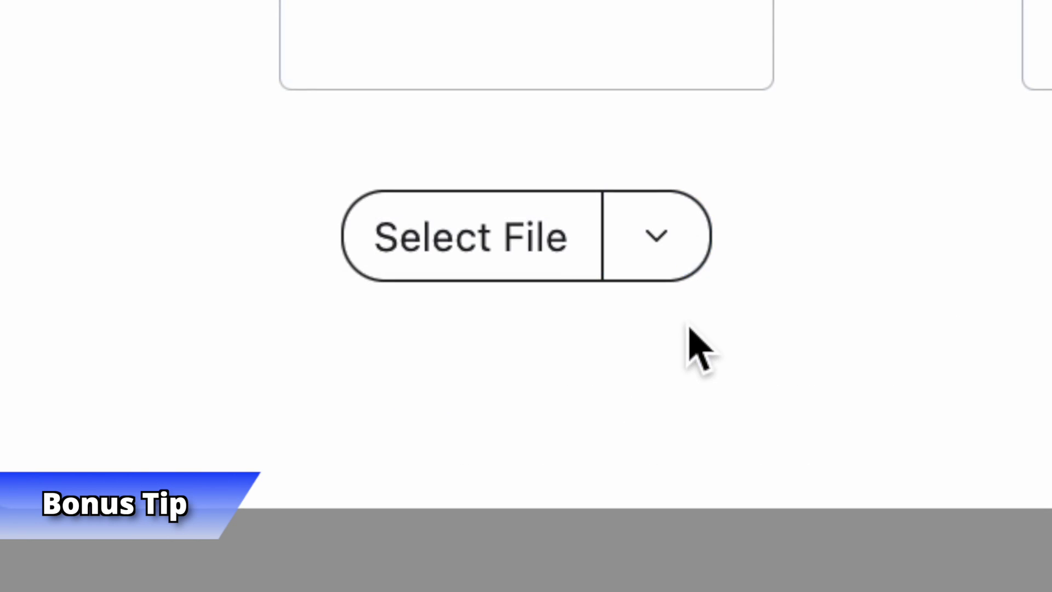
pyautogui.click(653, 239)
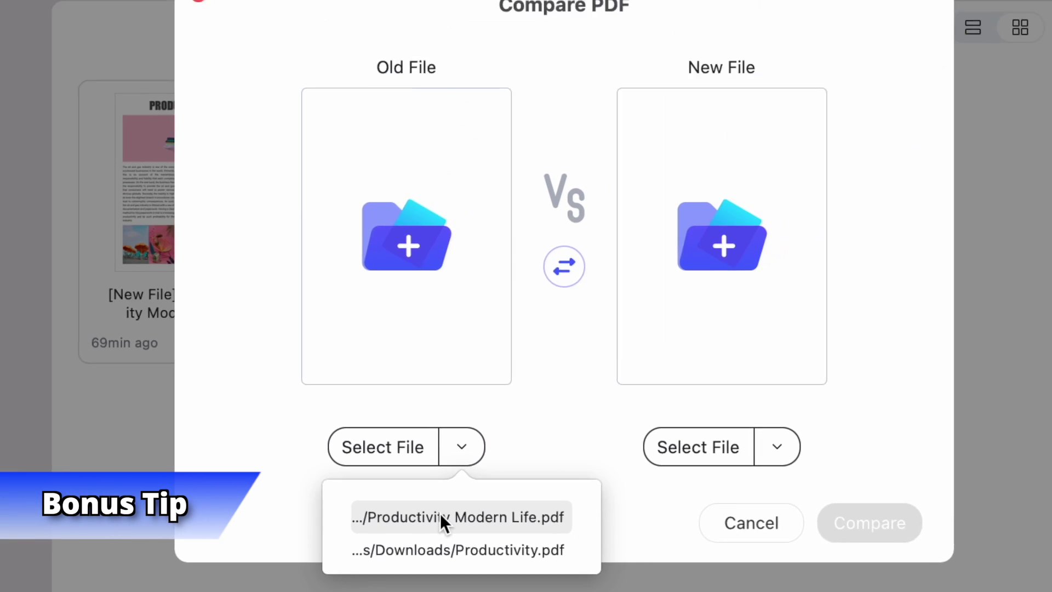
pyautogui.click(440, 516)
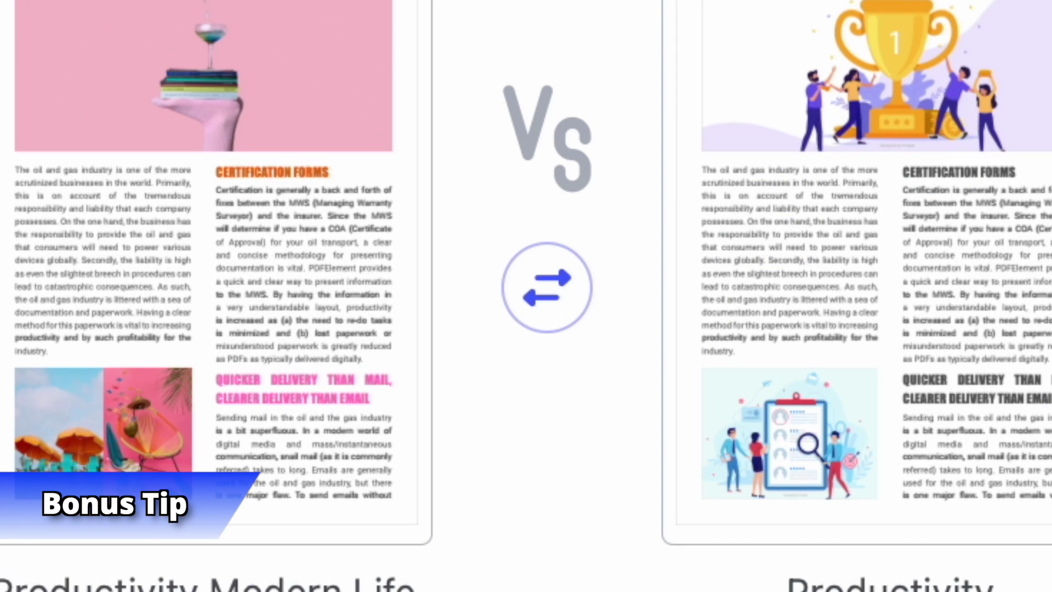
# - Swap the files so Productivity Modern Life is the Old File, then run the comparison
pyautogui.click(550, 302)
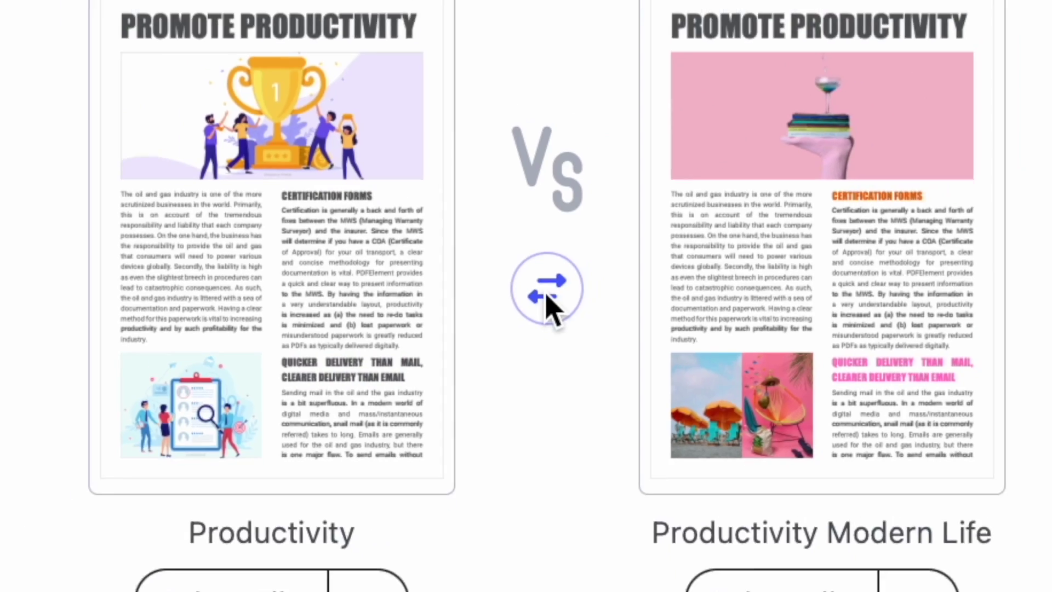
pyautogui.click(546, 294)
pyautogui.click(546, 294)
pyautogui.click(546, 294)
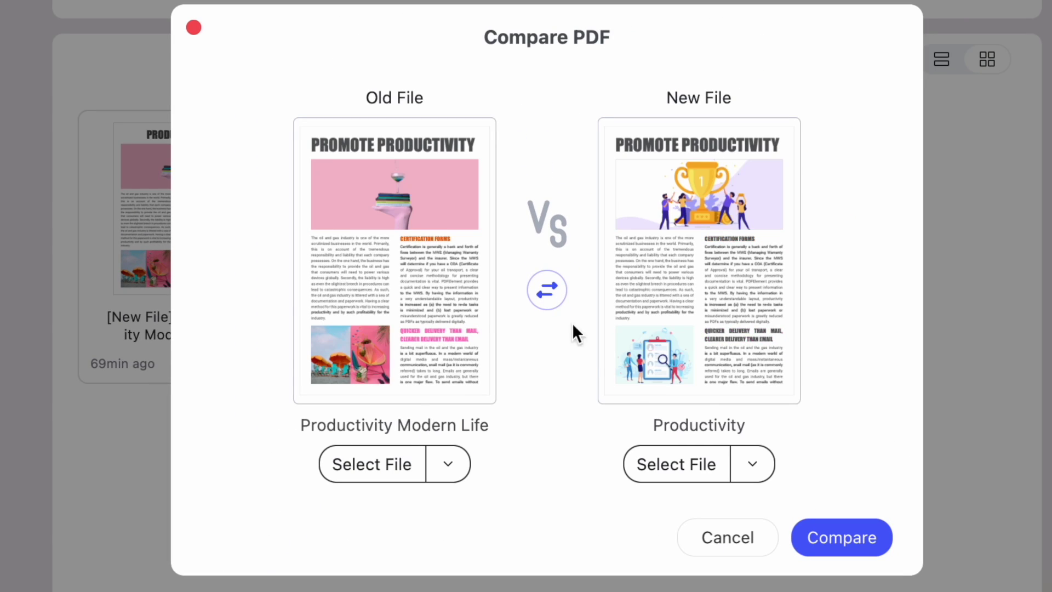
pyautogui.click(829, 534)
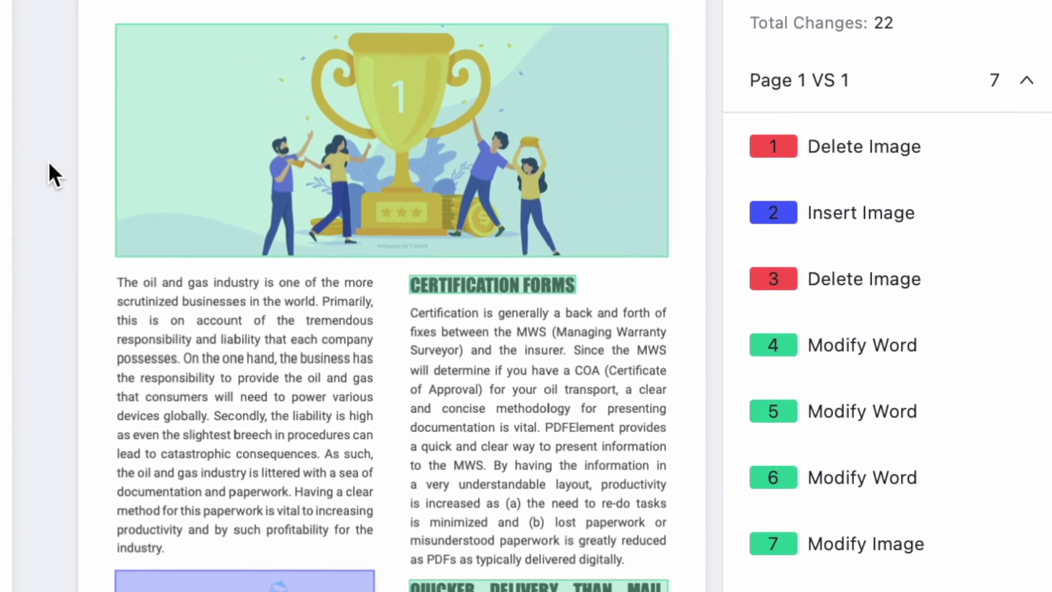
# - Scroll the change list to review page 1's seven changes among the 22 found
pyautogui.scroll(-10, 846, 357)
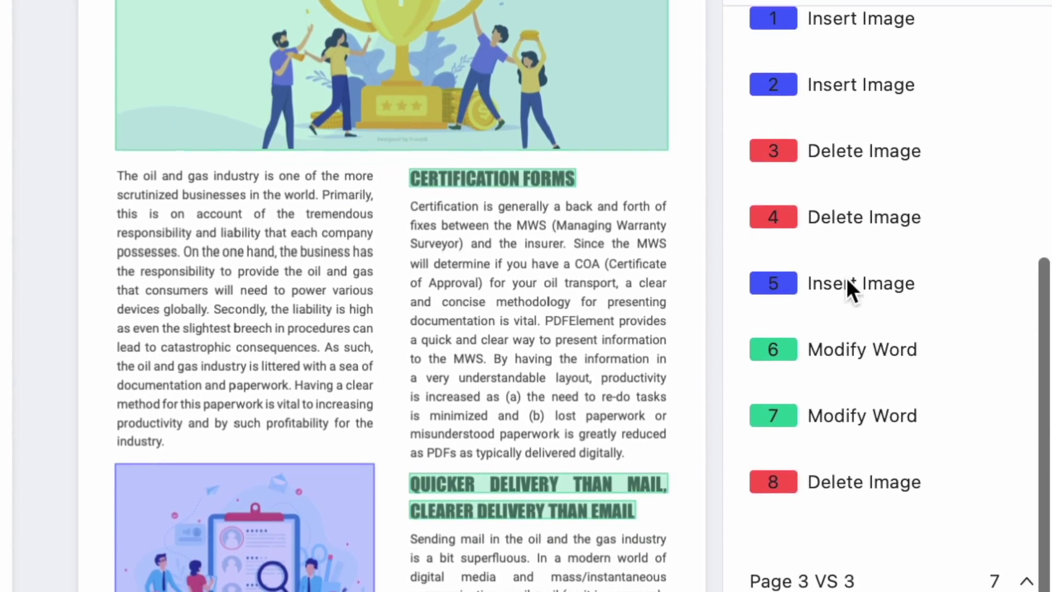
pyautogui.scroll(10, 847, 225)
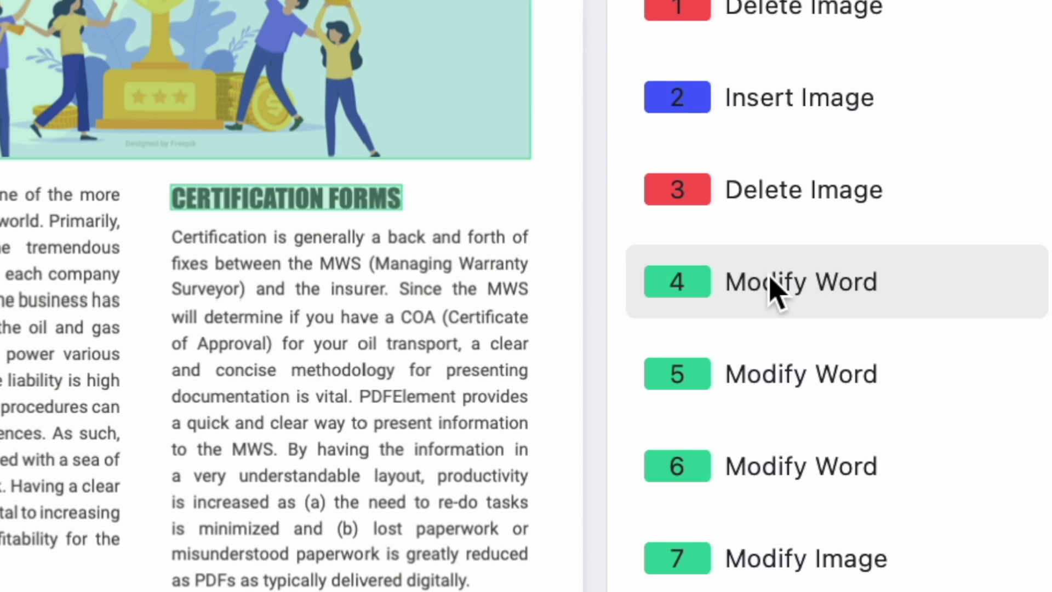
pyautogui.click(745, 290)
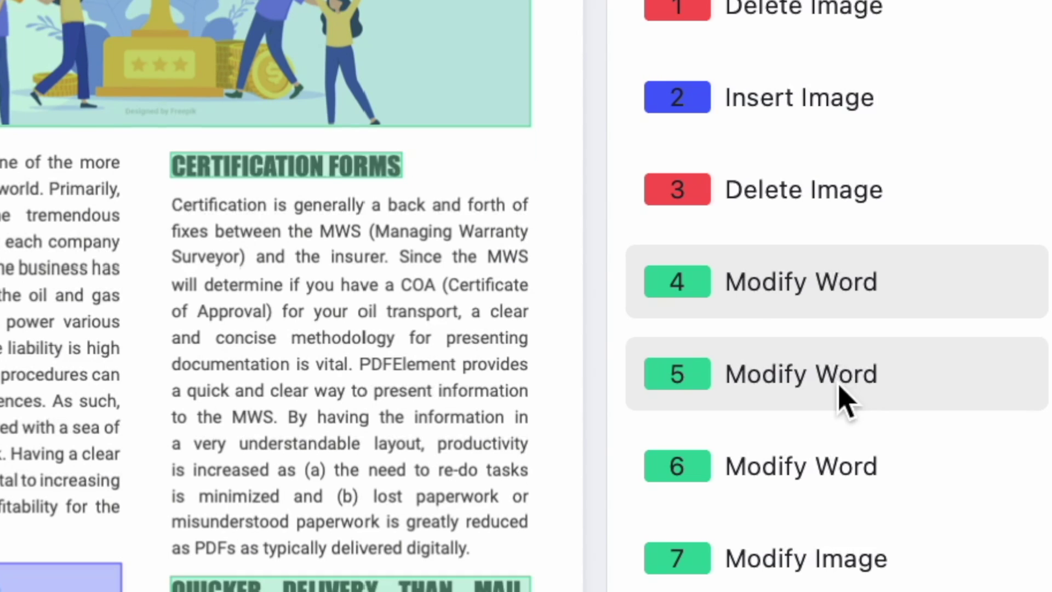
pyautogui.rightClick(800, 378)
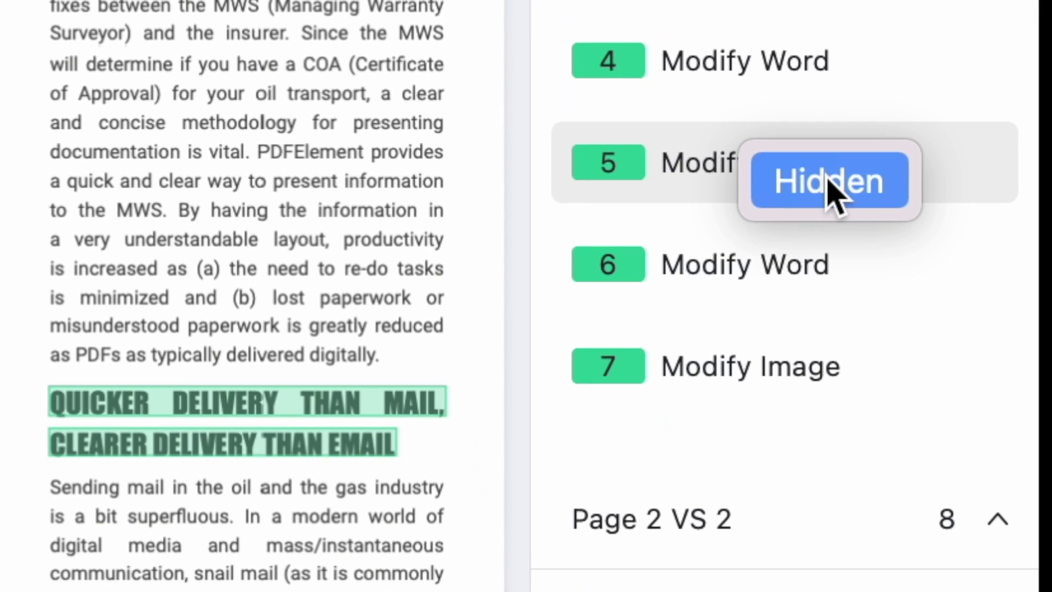
pyautogui.click(866, 393)
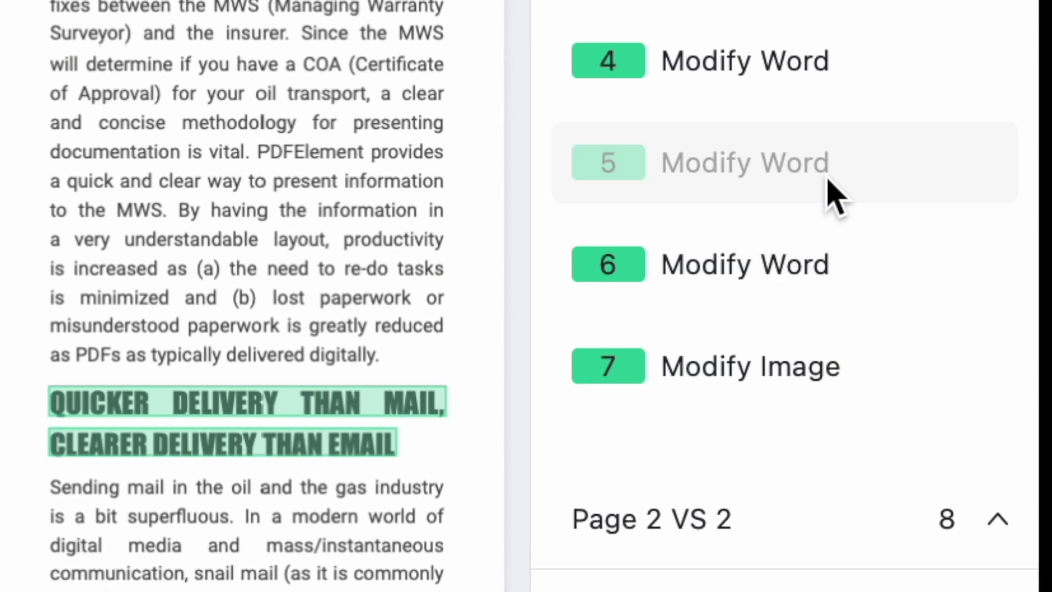
pyautogui.rightClick(740, 170)
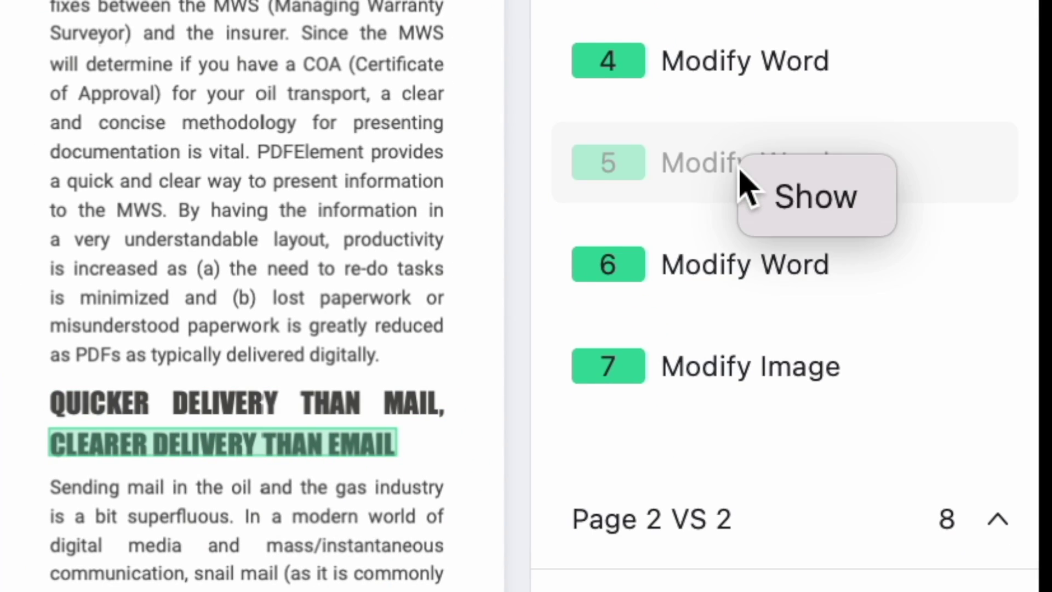
pyautogui.click(817, 197)
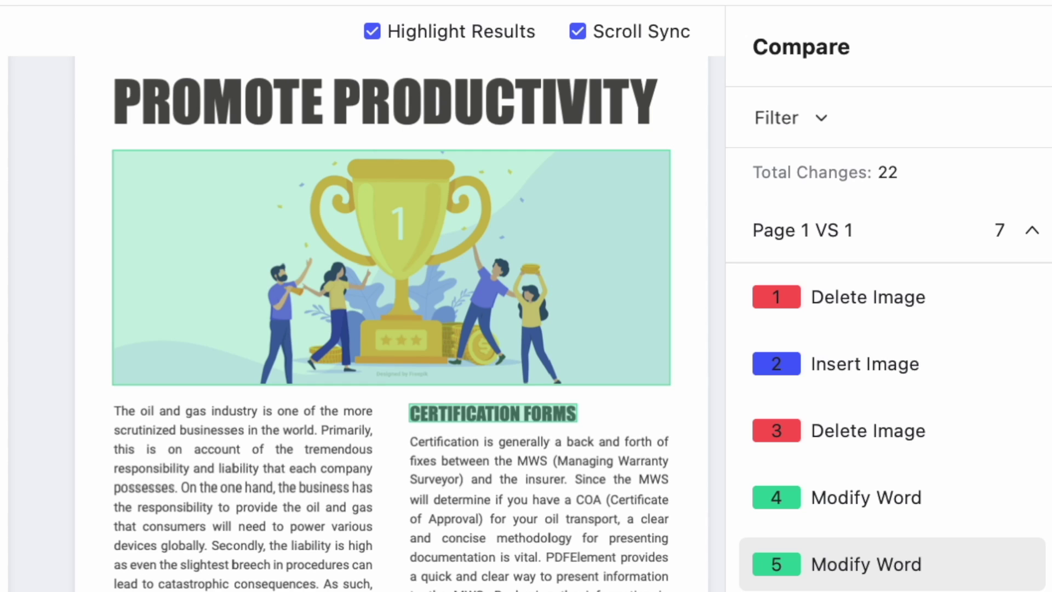
# - Filter out one image change type and leave Highlight Results switched off
pyautogui.click(819, 117)
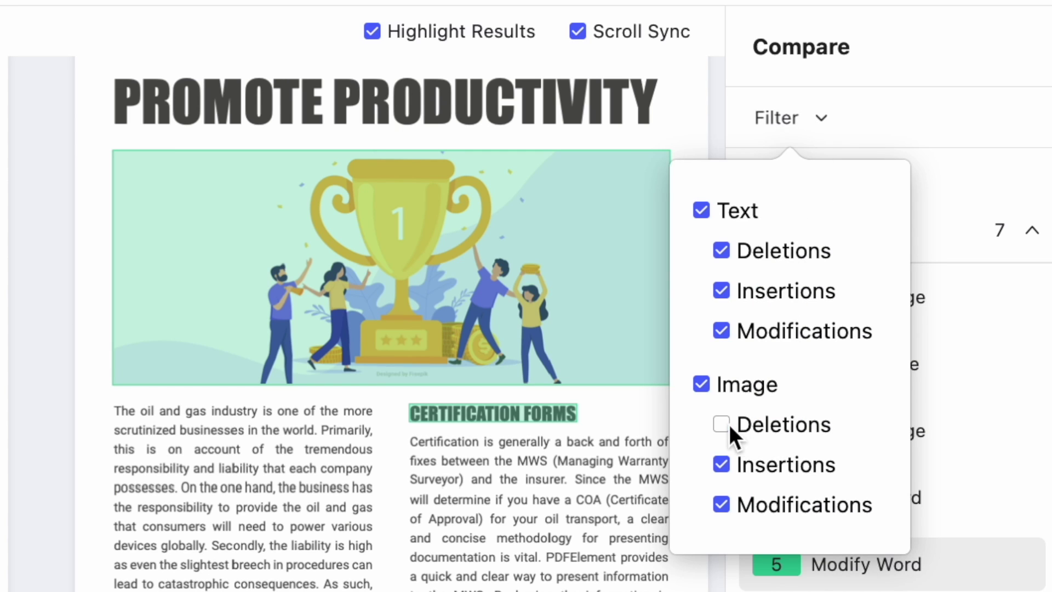
pyautogui.click(725, 464)
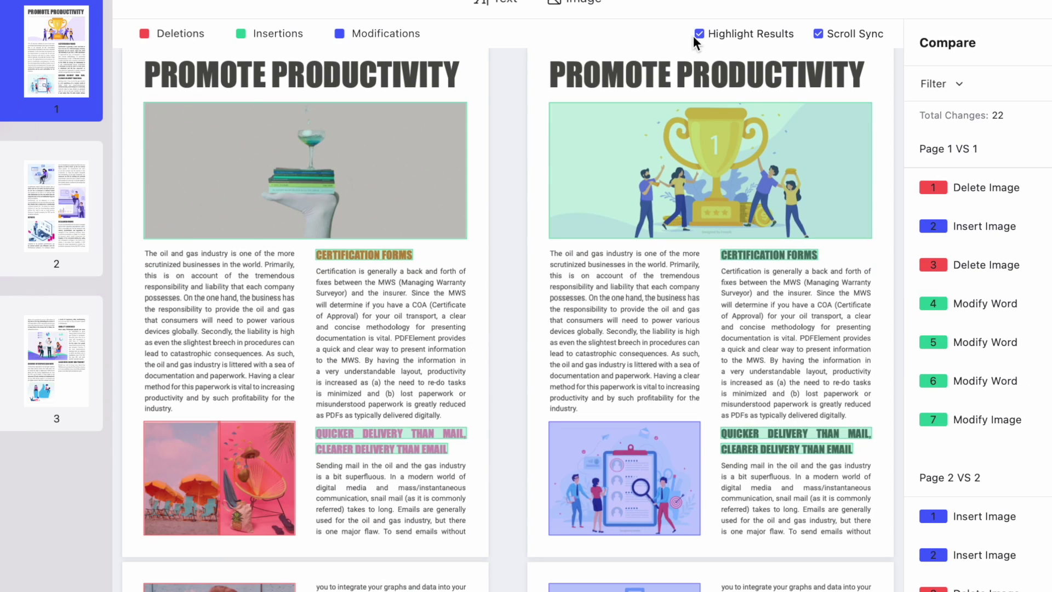
pyautogui.click(697, 34)
pyautogui.click(704, 34)
pyautogui.click(700, 34)
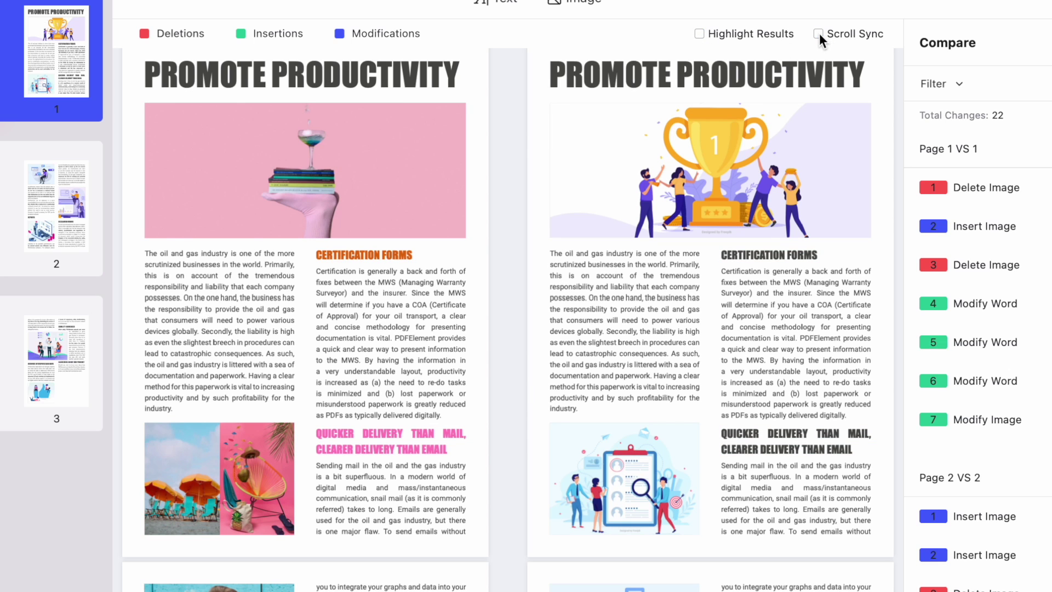
pyautogui.scroll(-1, 616, 294)
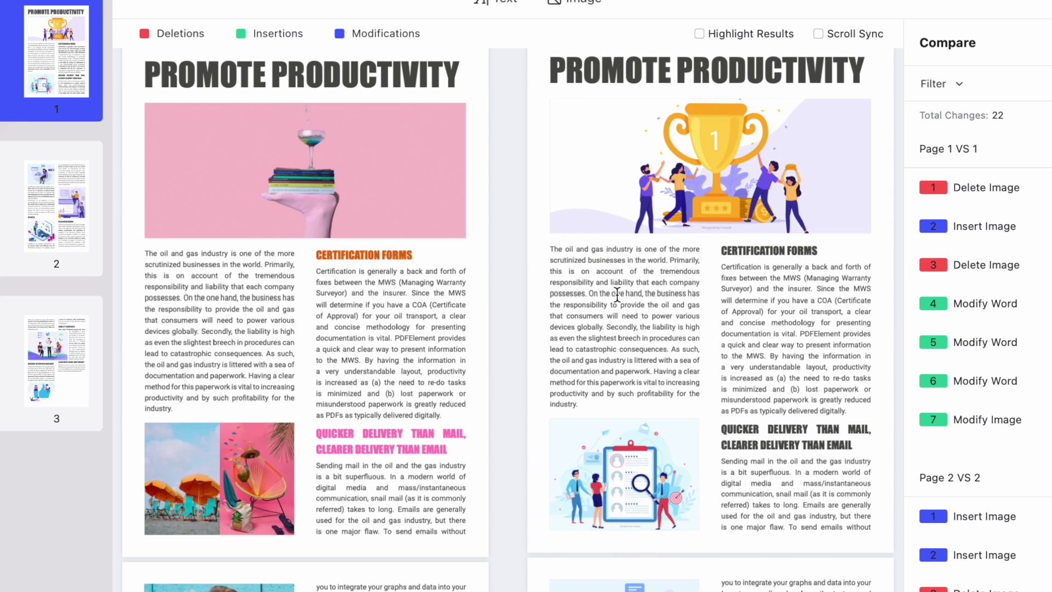
pyautogui.click(700, 32)
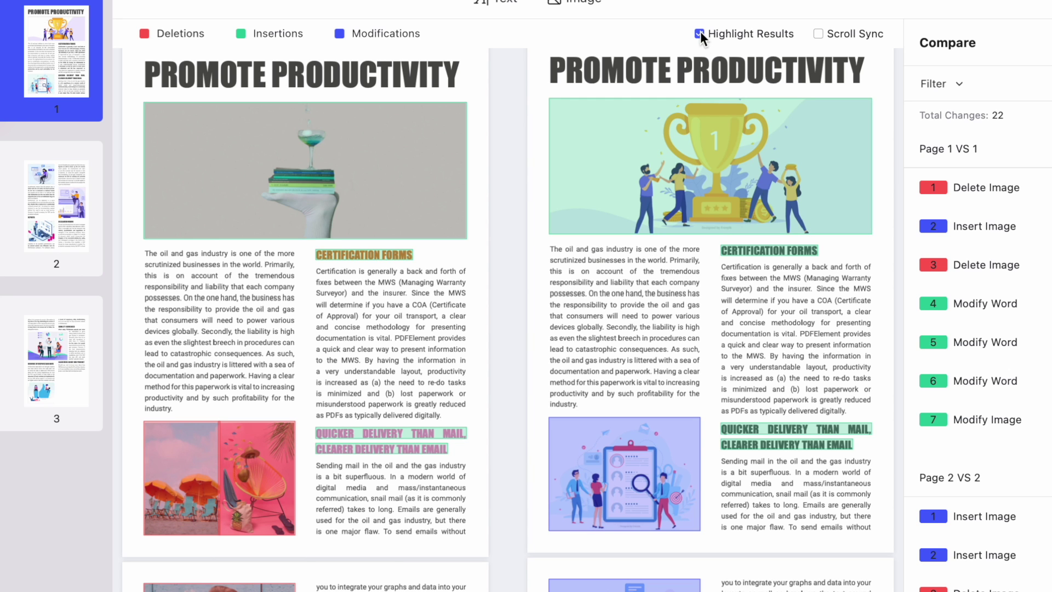
pyautogui.scroll(-5, 705, 297)
pyautogui.scroll(5, 705, 297)
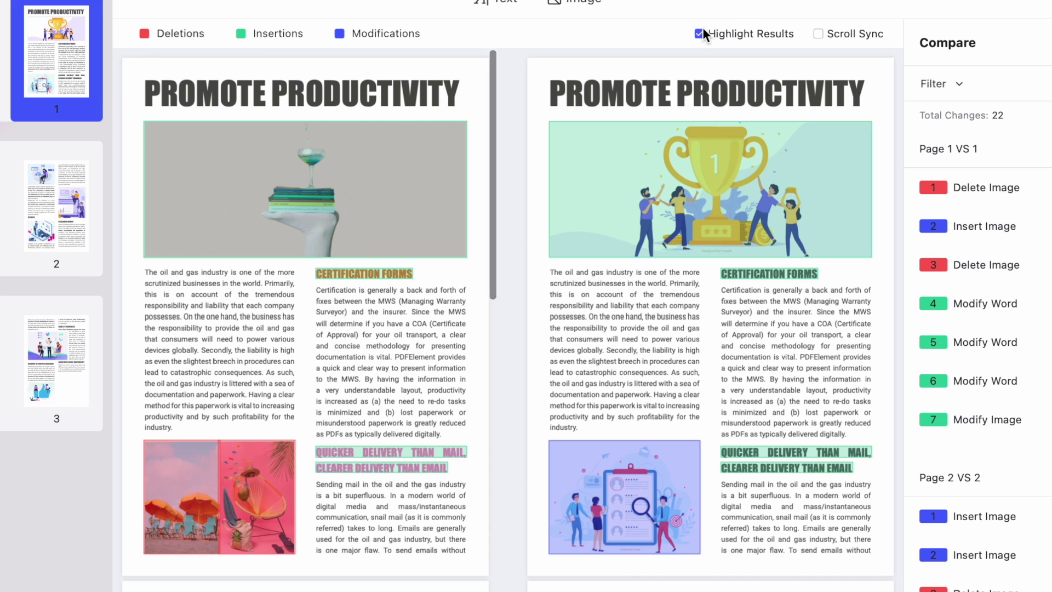
pyautogui.click(701, 33)
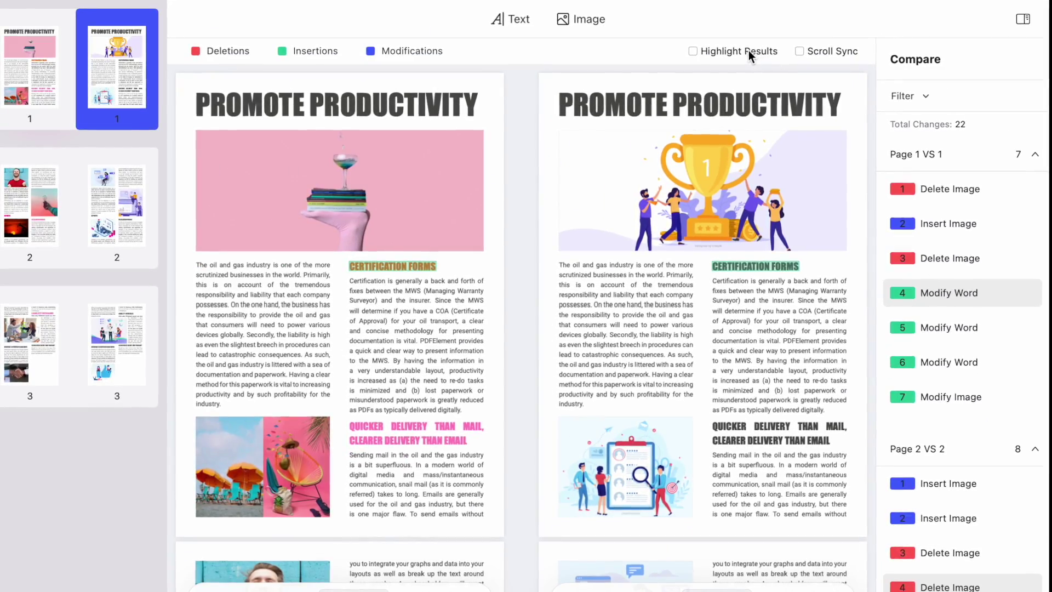
# - Scroll both documents together with Scroll Sync still on
pyautogui.scroll(-5, 565, 315)
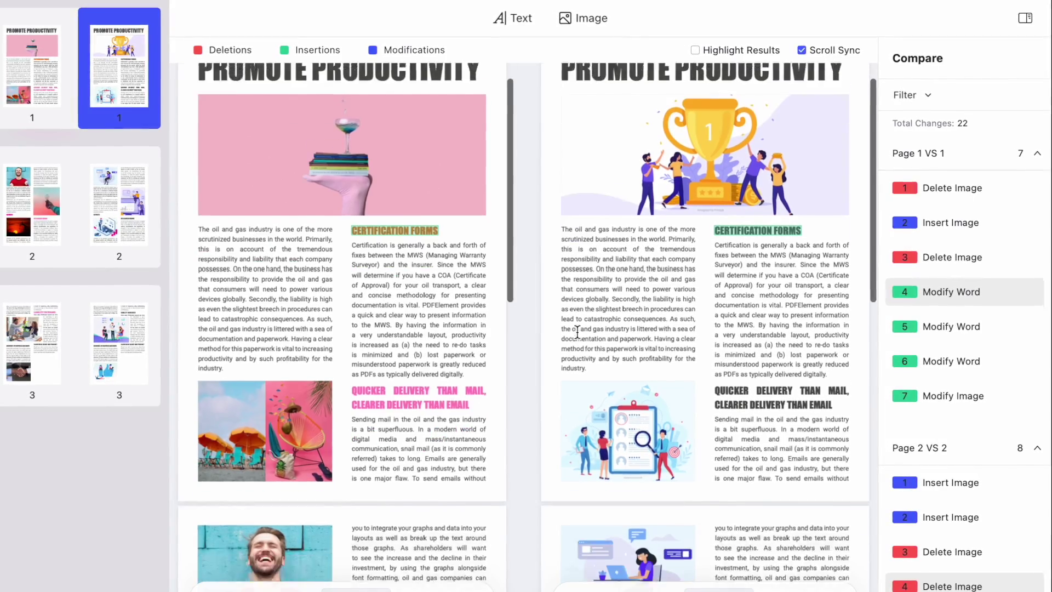
pyautogui.scroll(-3, 579, 331)
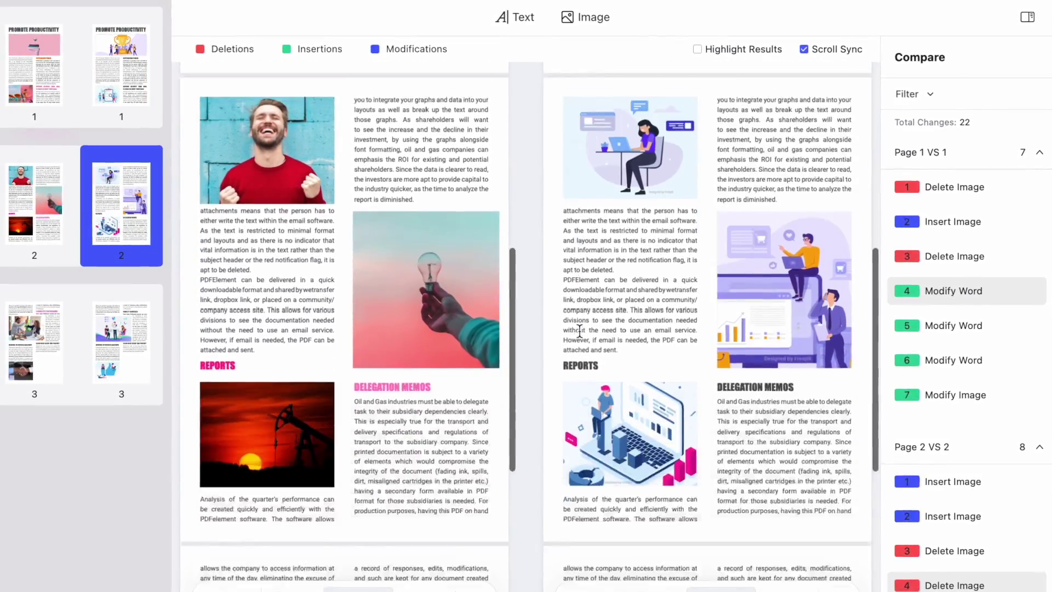
pyautogui.scroll(8, 581, 331)
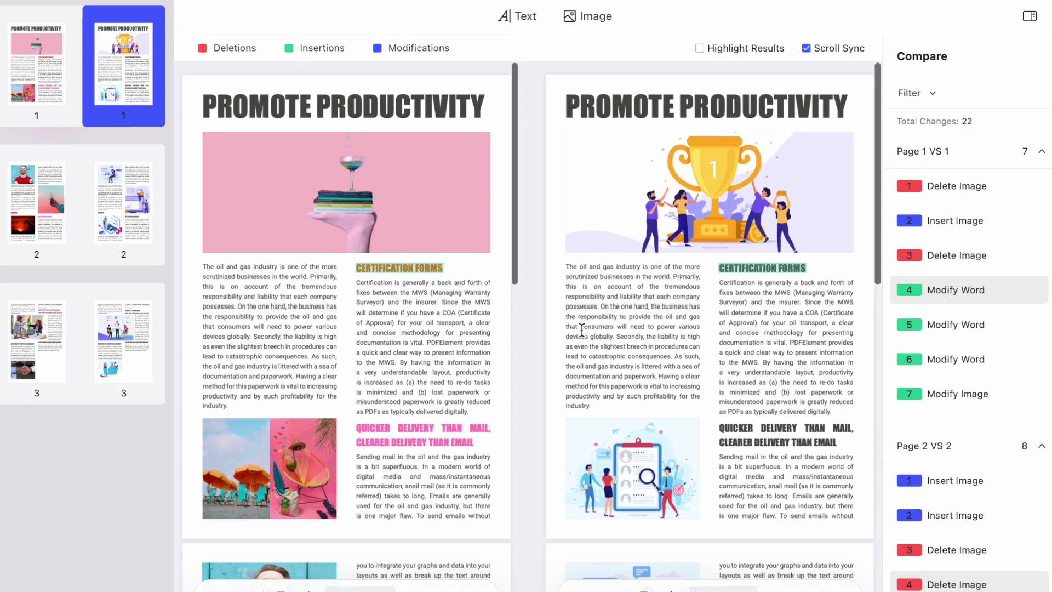
pyautogui.scroll(-15, 581, 330)
pyautogui.scroll(15, 583, 328)
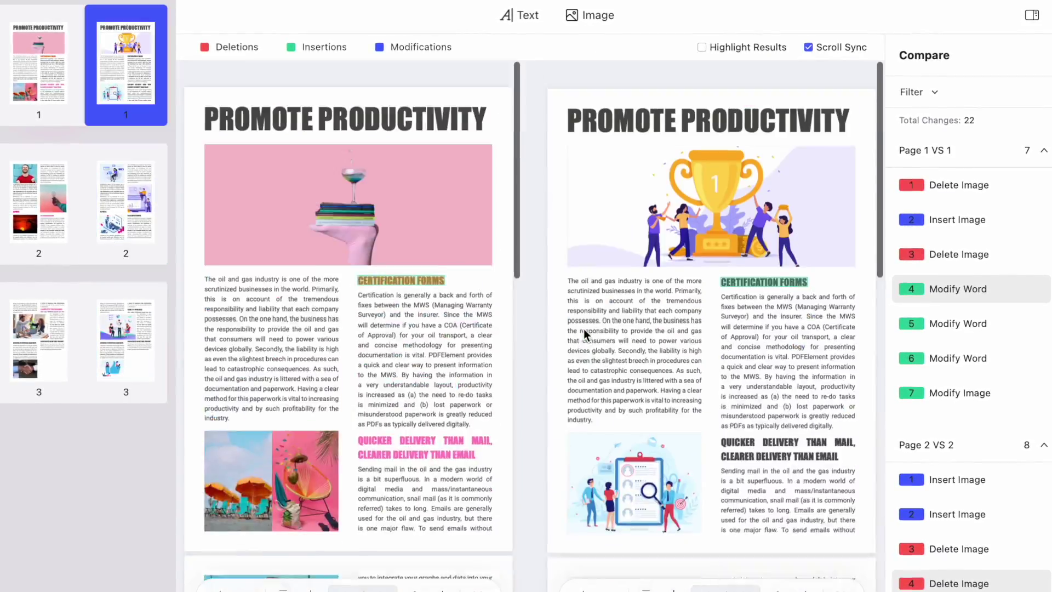
# - Uncheck Scroll Sync and scroll only the right-hand document
pyautogui.click(811, 47)
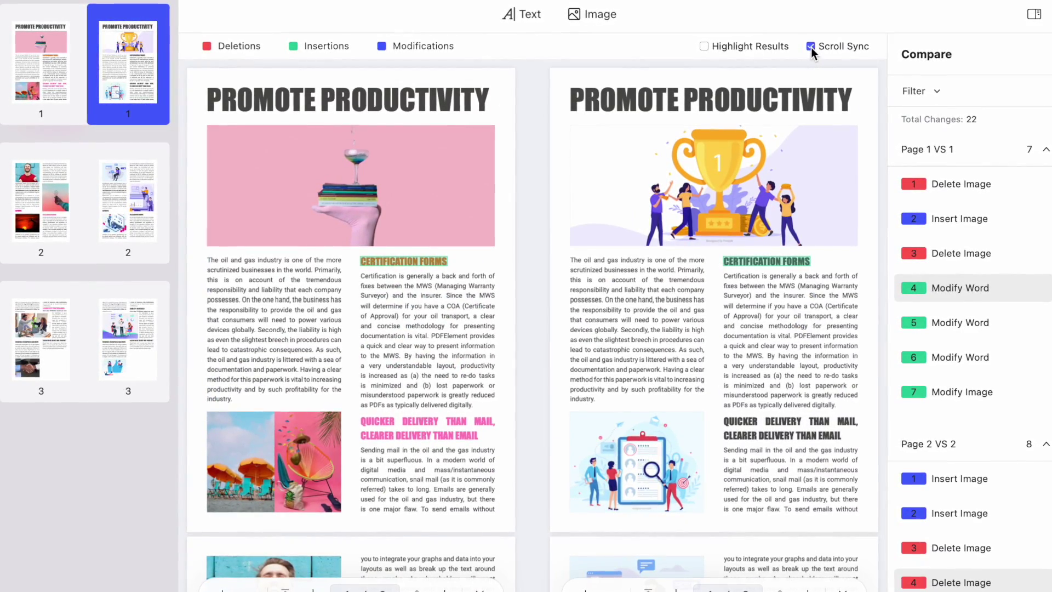
pyautogui.scroll(-8, 677, 349)
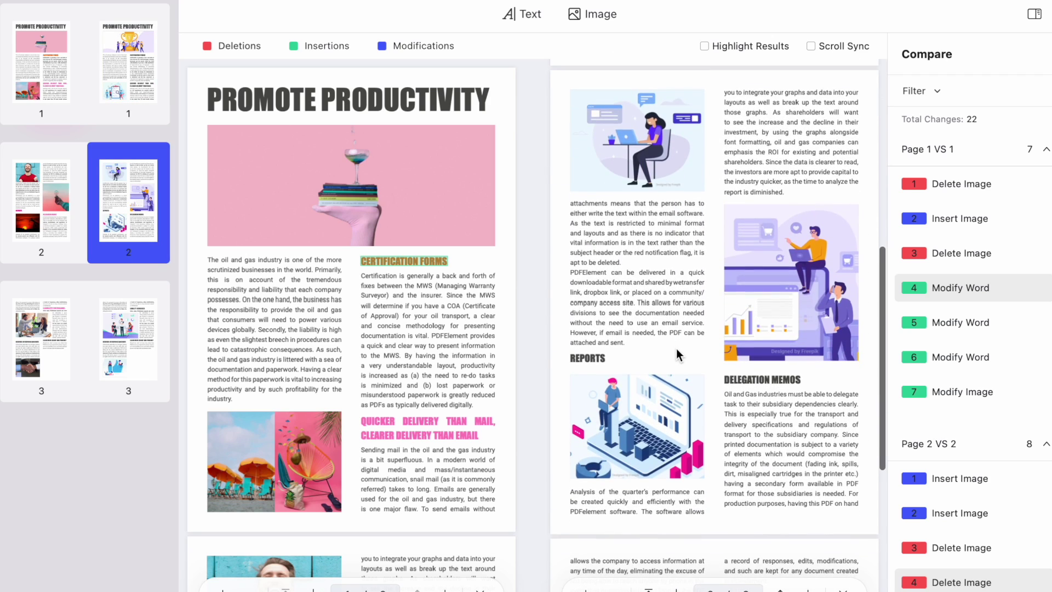
pyautogui.scroll(8, 677, 349)
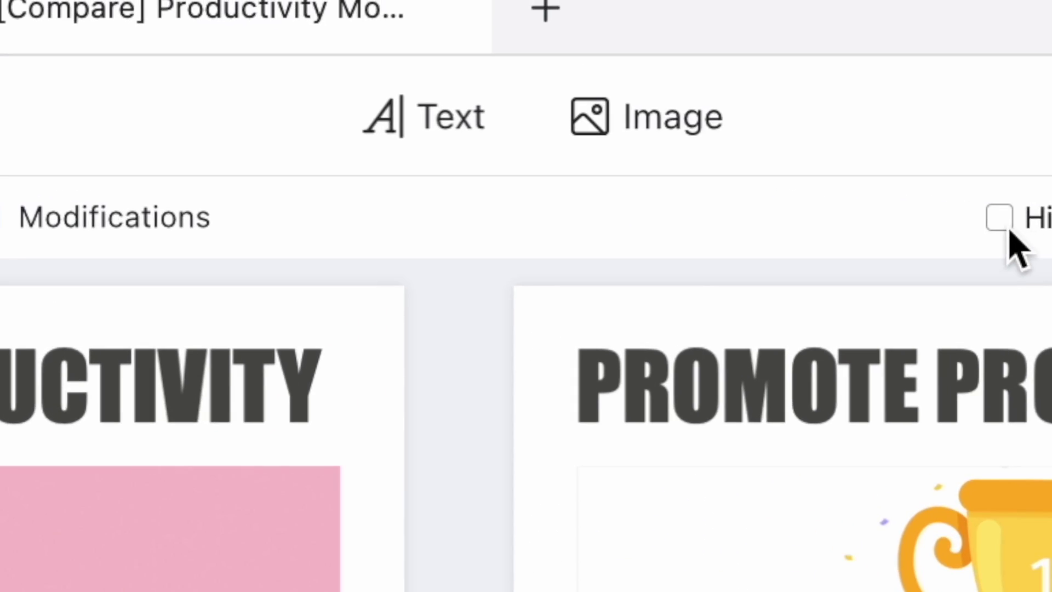
# - Turn change highlighting back on and enter Text editing mode
pyautogui.click(706, 47)
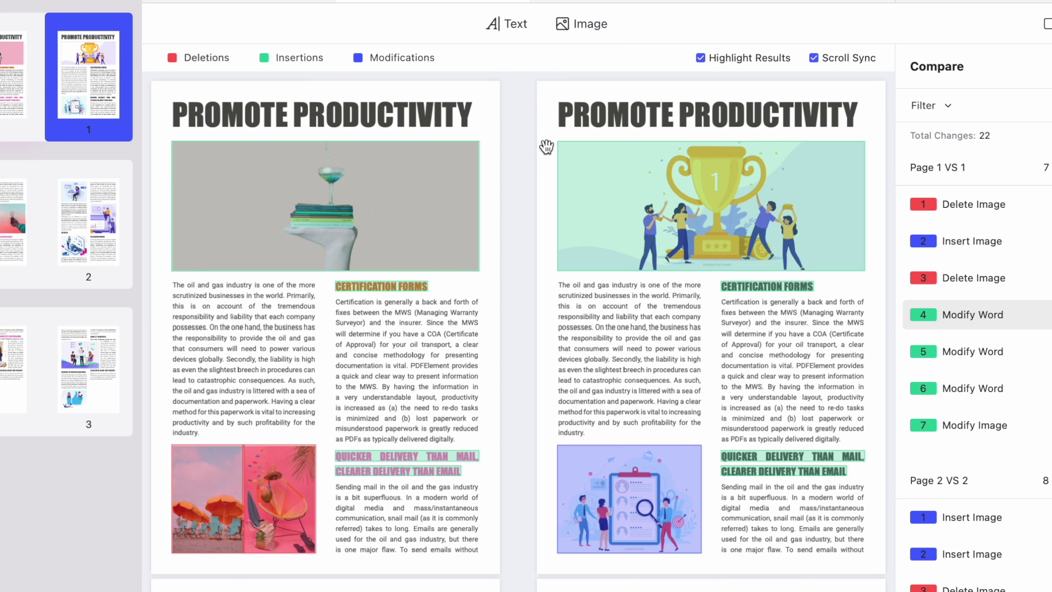
pyautogui.click(518, 24)
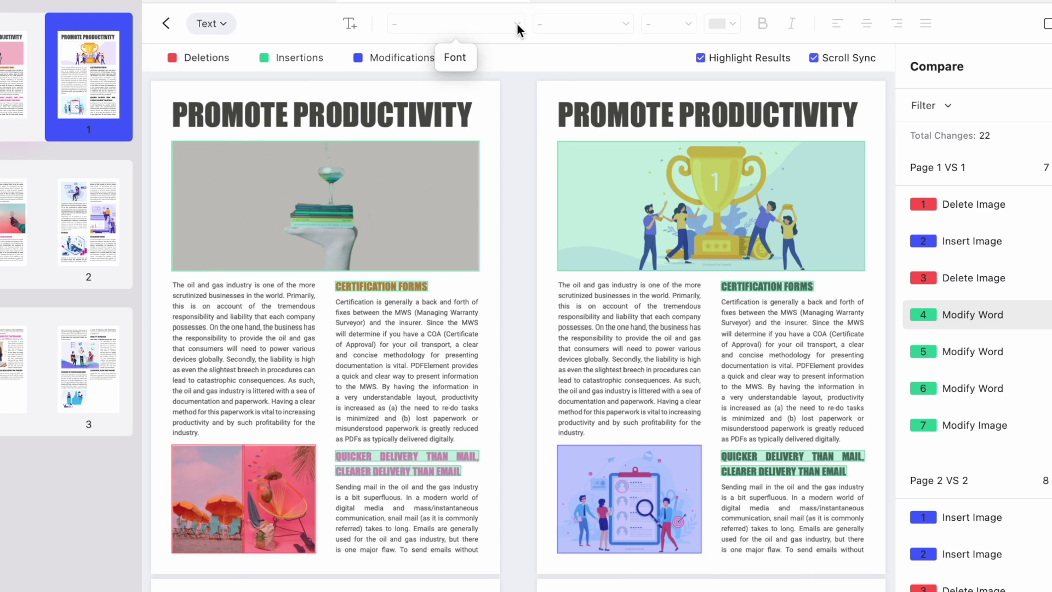
pyautogui.click(402, 360)
pyautogui.click(604, 341)
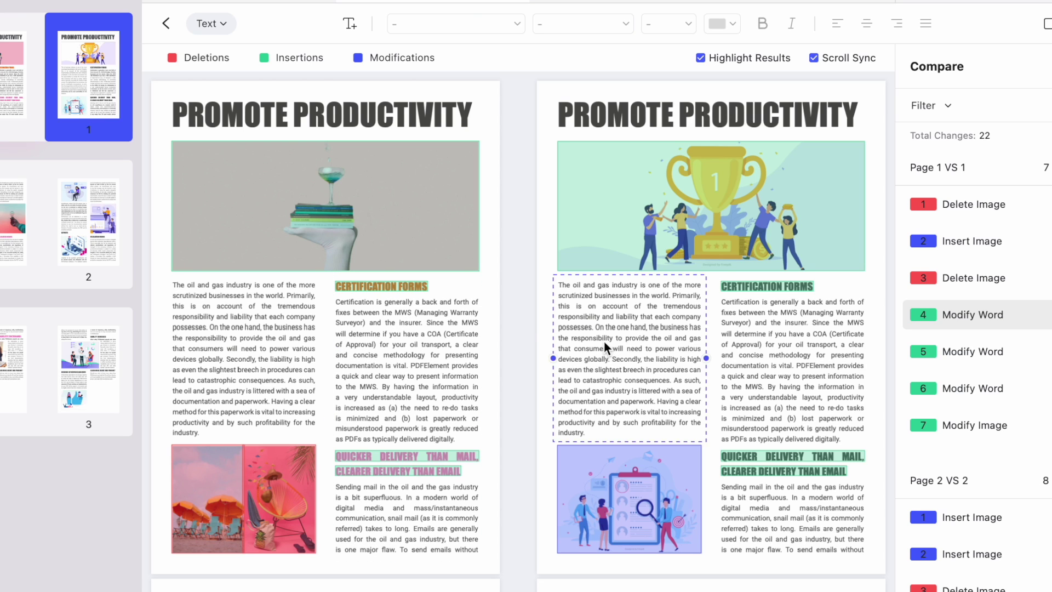
pyautogui.click(384, 351)
# - Delete 'PROMOTE' from the edited version's title and centre PRODUCTIVITY on the page
pyautogui.click(714, 136)
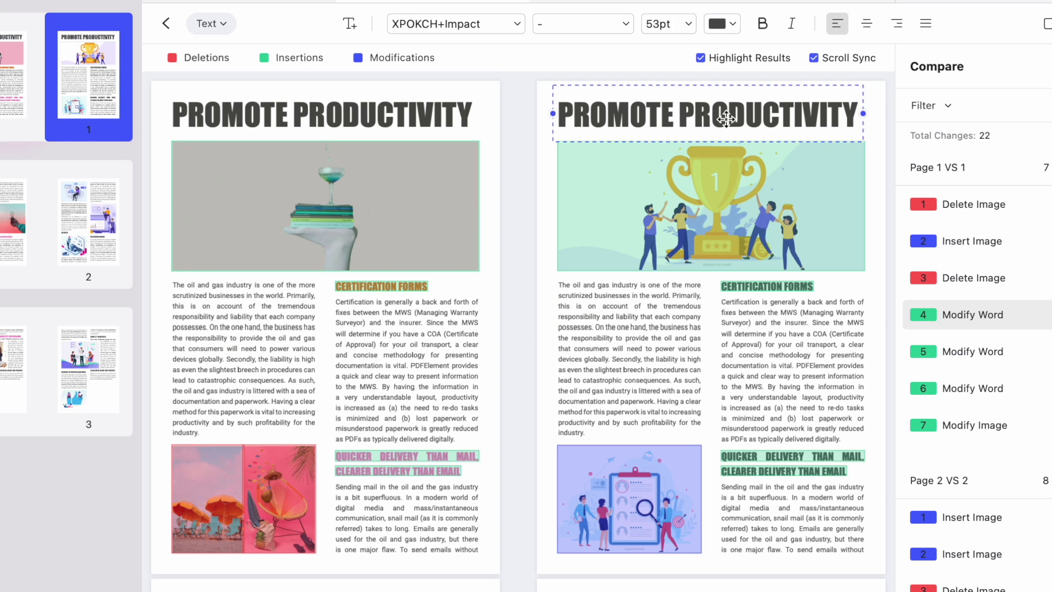
pyautogui.moveTo(679, 114); pyautogui.dragTo(564, 118)
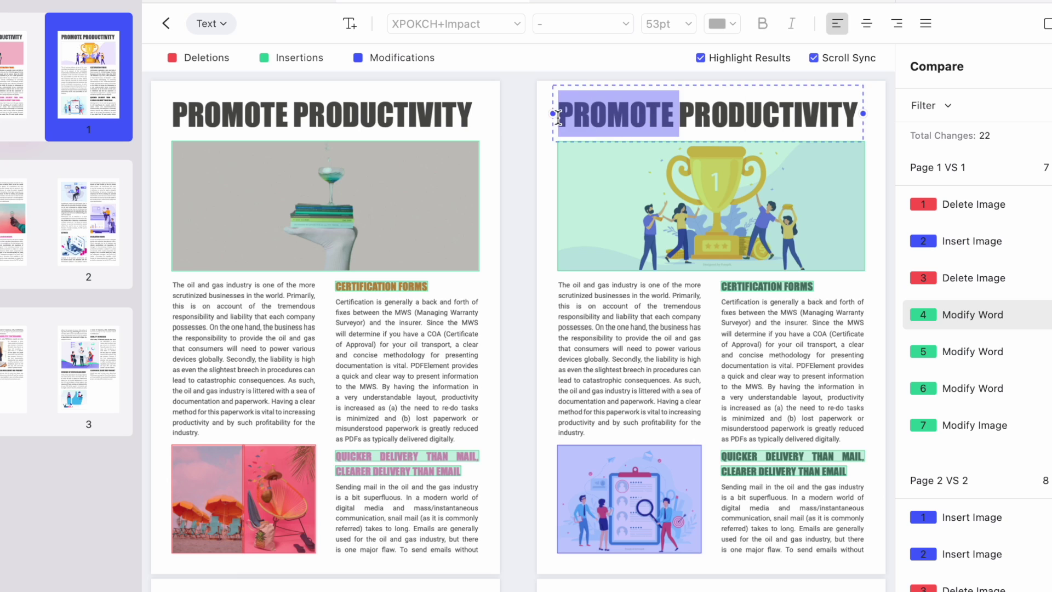
pyautogui.press('BackSpace')
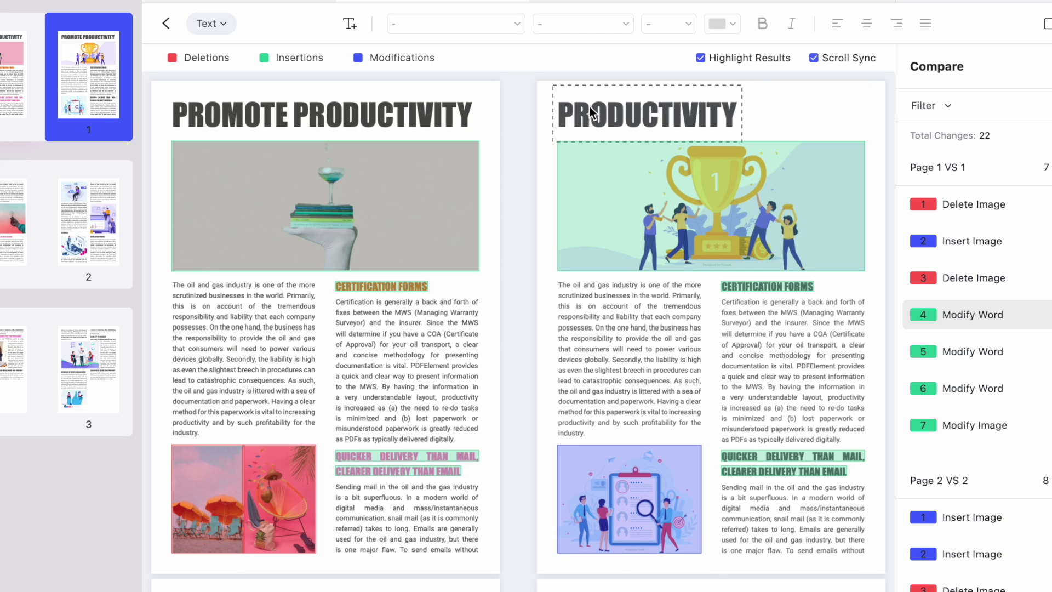
pyautogui.click(597, 98)
pyautogui.moveTo(605, 85); pyautogui.dragTo(679, 89)
pyautogui.click(109, 0)
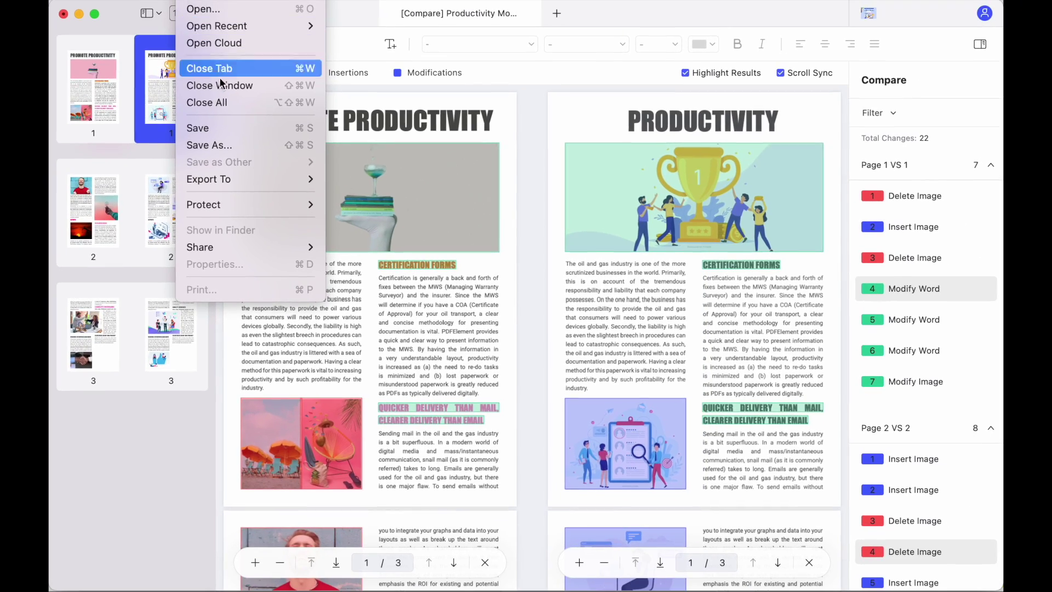
# - Save the edited new document as '[New File] Productivity.pdf' in Downloads
pyautogui.click(229, 144)
pyautogui.click(583, 391)
pyautogui.click(708, 441)
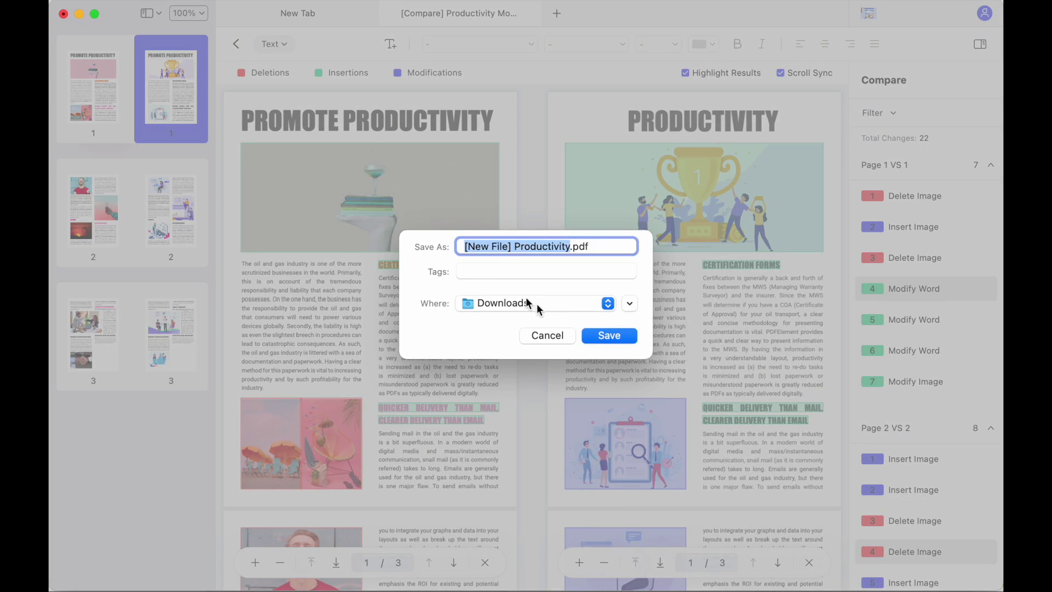
pyautogui.click(599, 336)
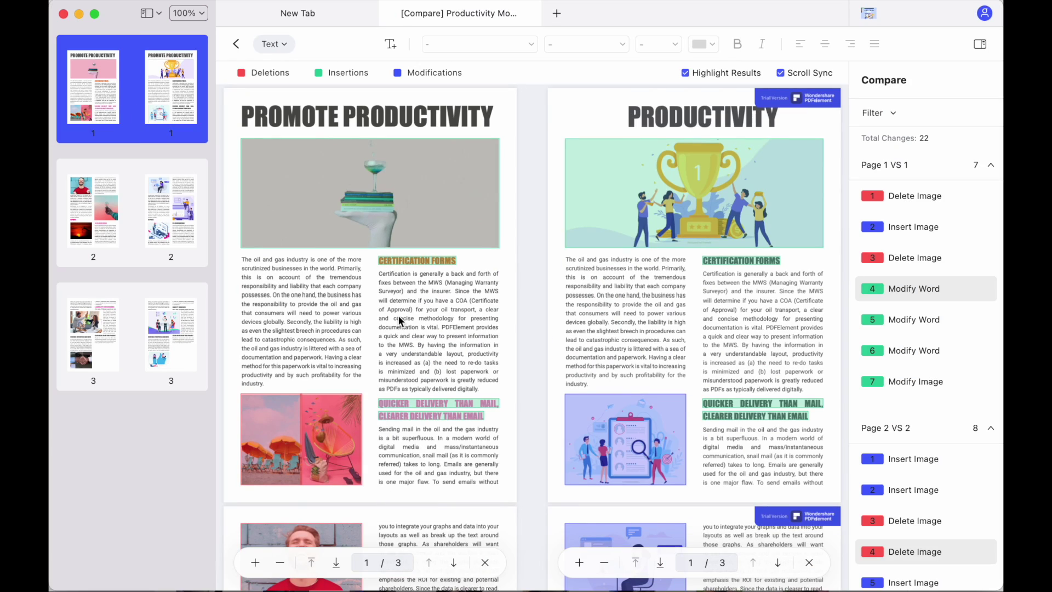
pyautogui.scroll(-5, 399, 314)
pyautogui.scroll(5, 399, 315)
# - Rerun the comparison on the saved edit with Compare Again from the page thumbnail's menu
pyautogui.rightClick(183, 196)
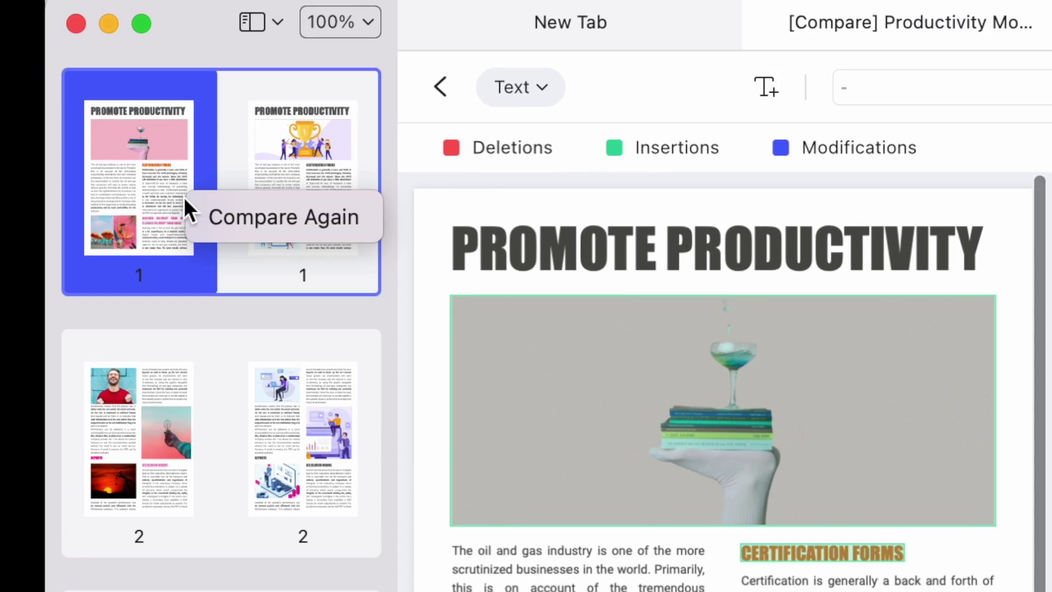
pyautogui.click(268, 230)
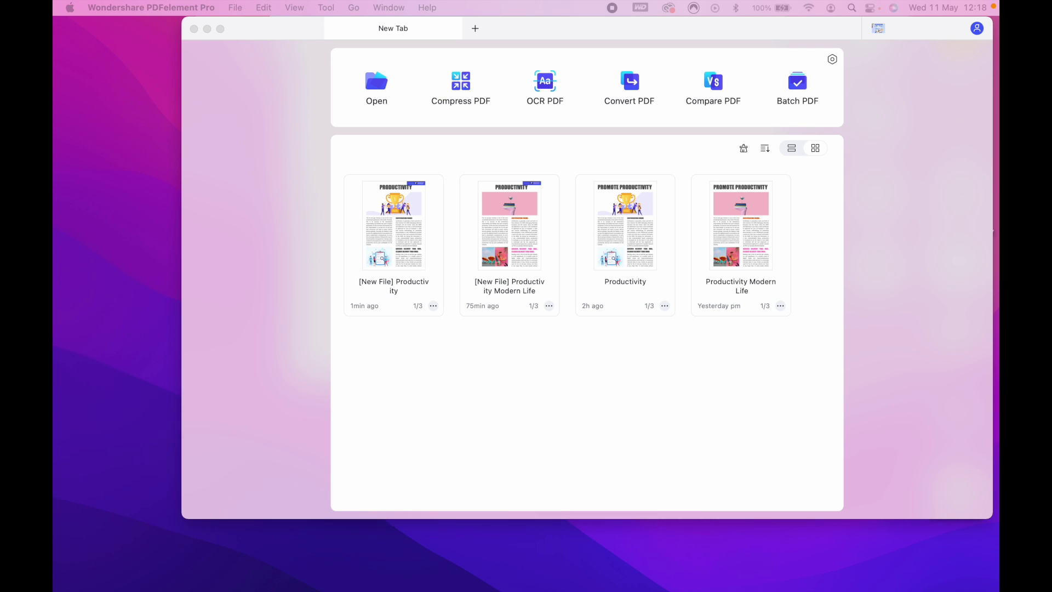
# - Open Productivity Modern Life.pdf and Productivity.pdf together from Downloads
pyautogui.click(280, 111)
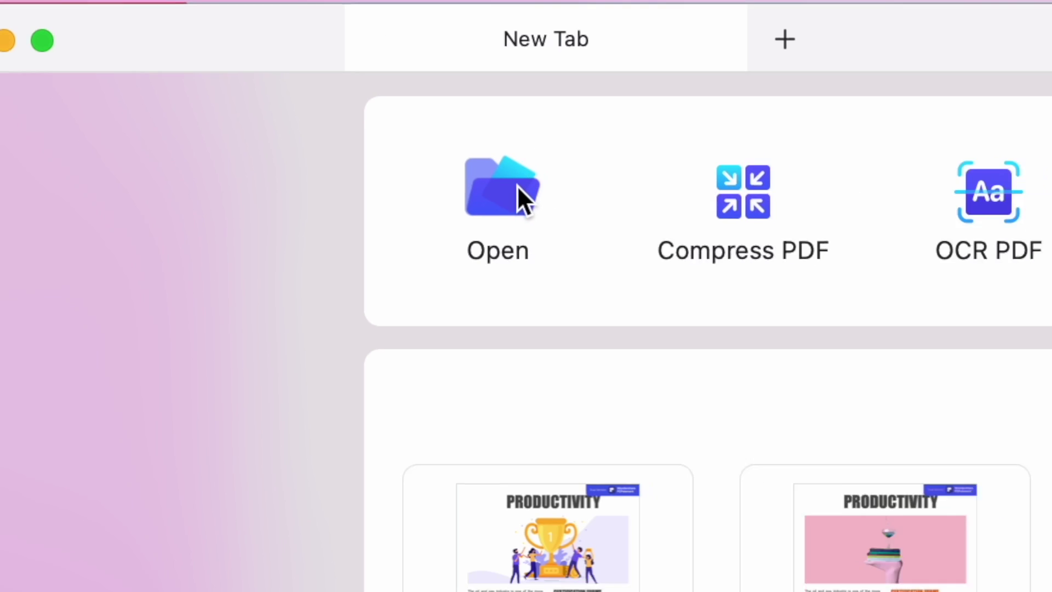
pyautogui.click(517, 186)
pyautogui.click(741, 229)
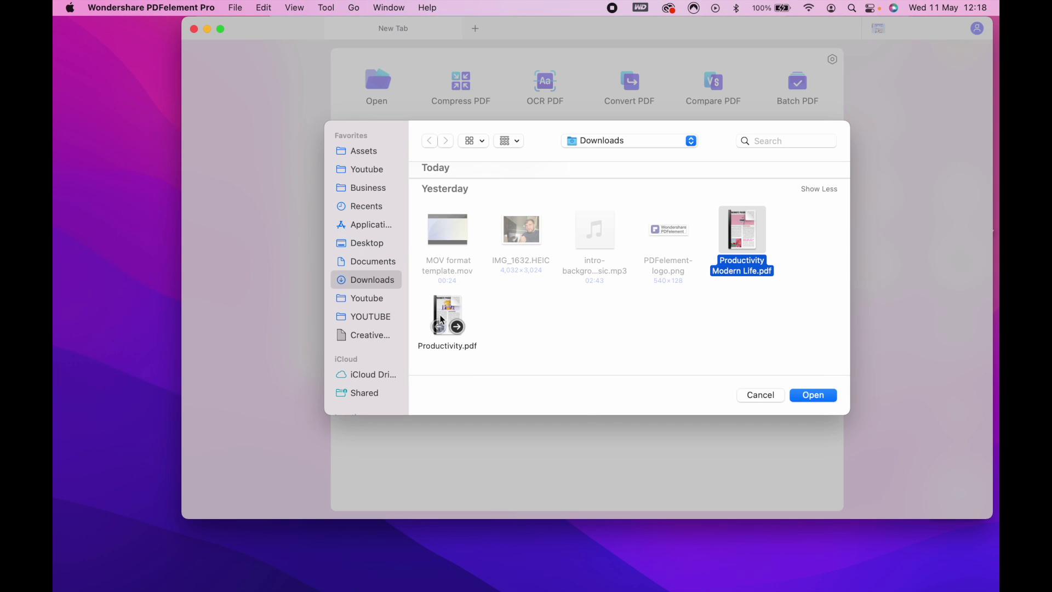
pyautogui.keyDown('super'); pyautogui.click(448, 308); pyautogui.keyUp('super')
pyautogui.click(813, 395)
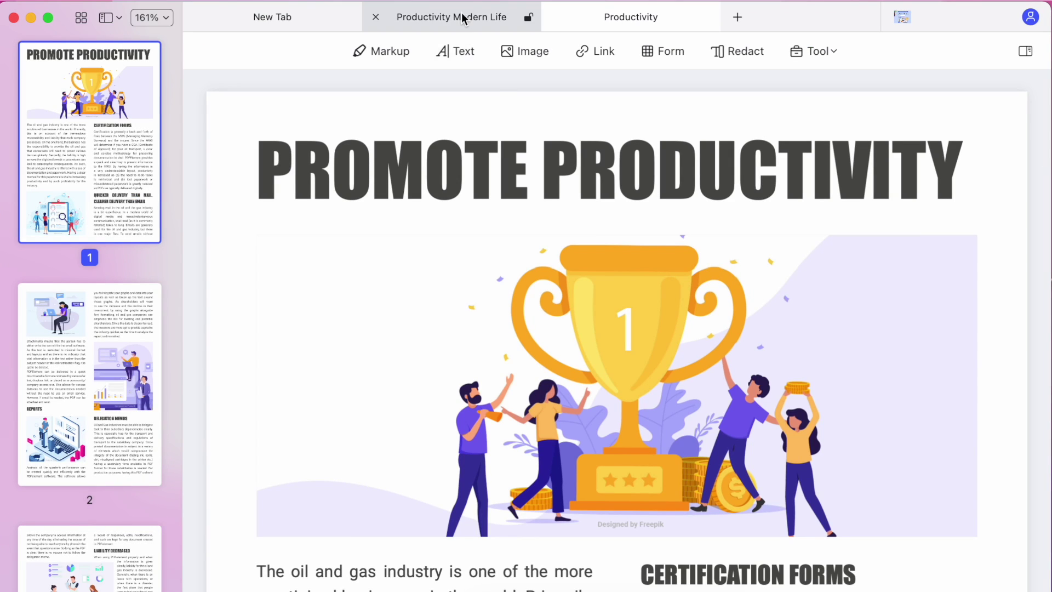
# - Switch back and forth between the Productivity Modern Life and Productivity tabs
pyautogui.click(526, 16)
pyautogui.click(600, 15)
pyautogui.click(482, 19)
pyautogui.click(623, 15)
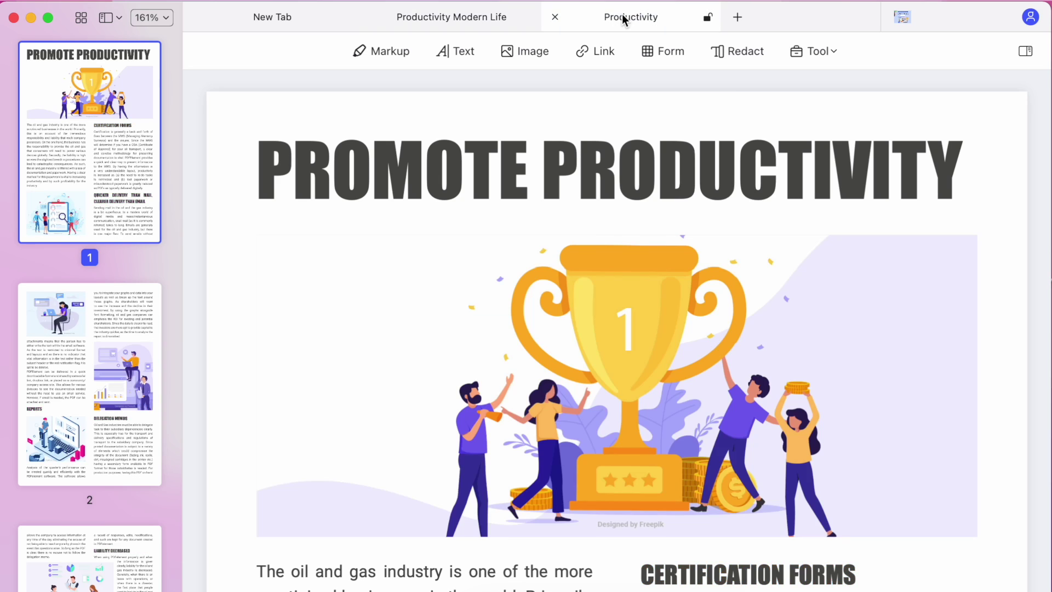
# - Detach Productivity into its own window, then move and narrow it beside Productivity Modern Life
pyautogui.moveTo(622, 14); pyautogui.dragTo(568, 259)
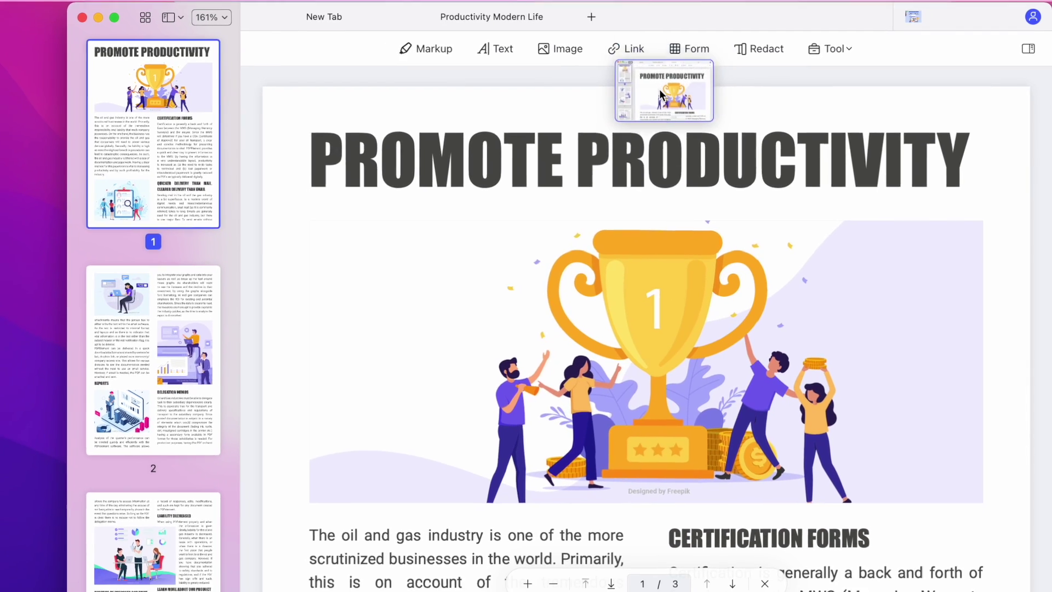
pyautogui.moveTo(626, 230); pyautogui.dragTo(630, 222)
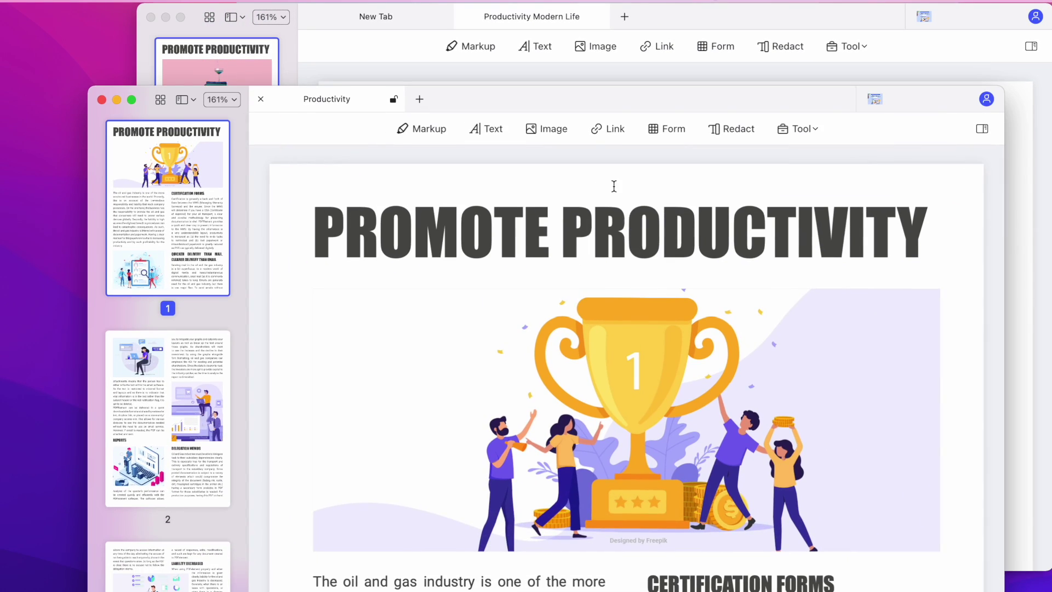
pyautogui.moveTo(570, 101); pyautogui.dragTo(605, 44)
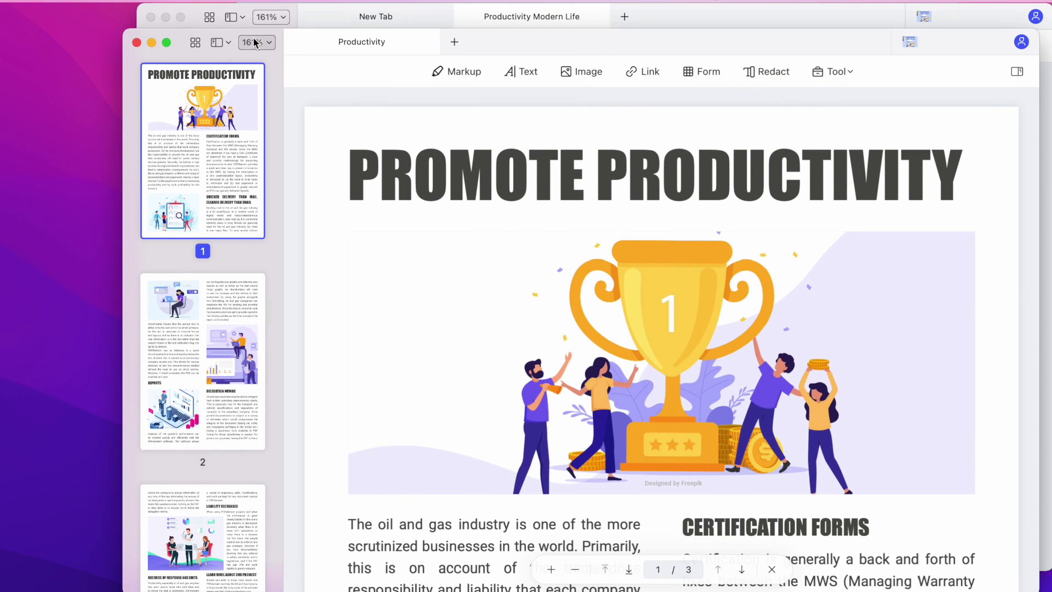
pyautogui.moveTo(137, 31); pyautogui.dragTo(418, 30)
pyautogui.scroll(-5, 775, 228)
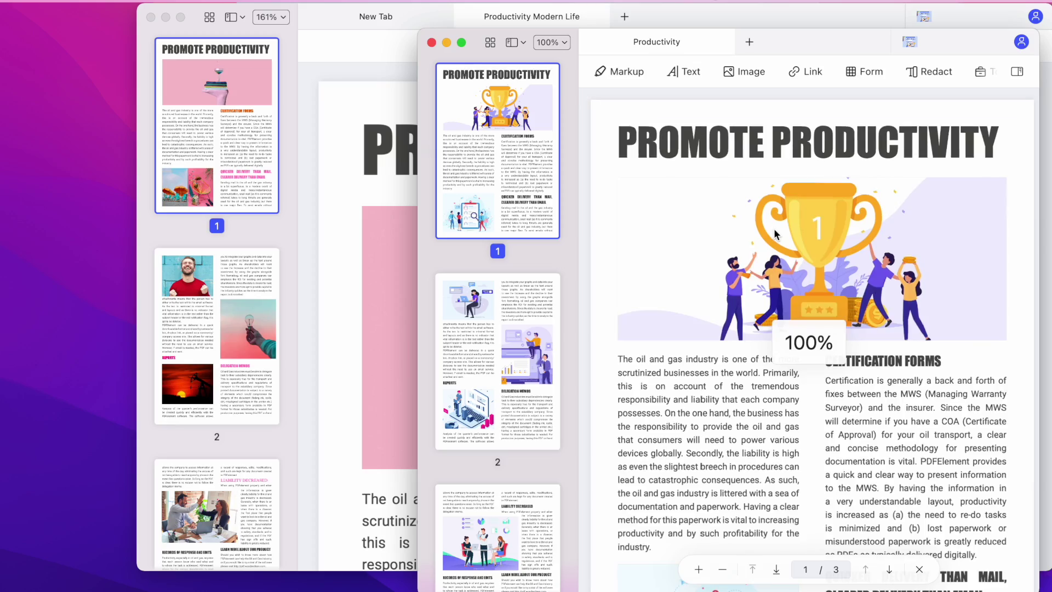